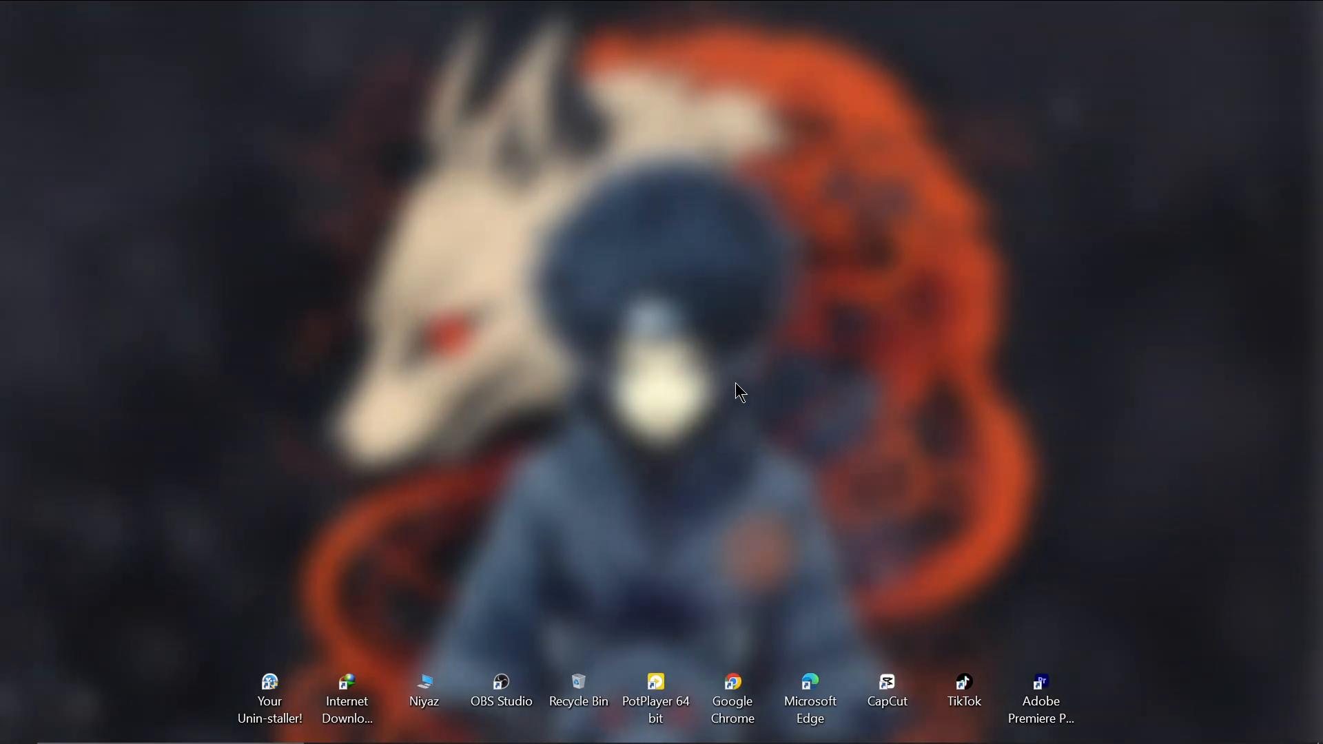
- Refresh the desktop several times
right_click(505, 316)
key(e)
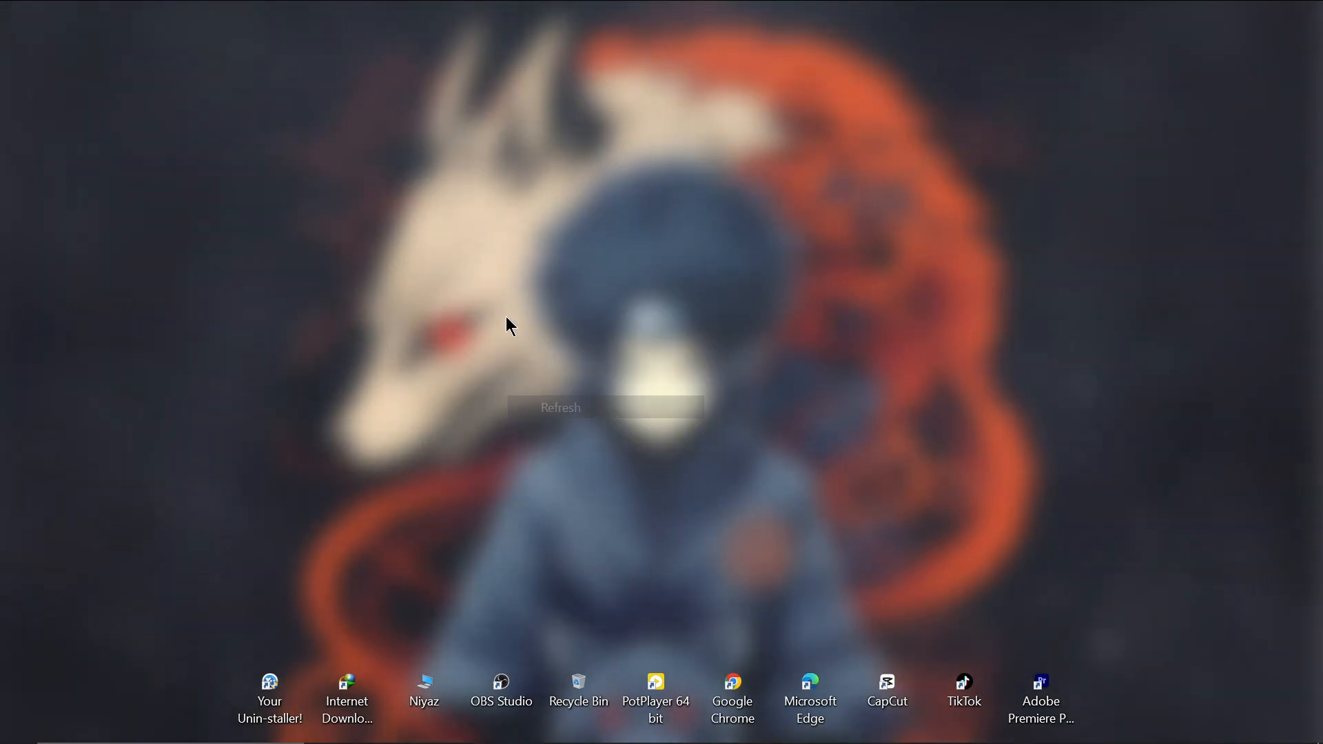
right_click(505, 317)
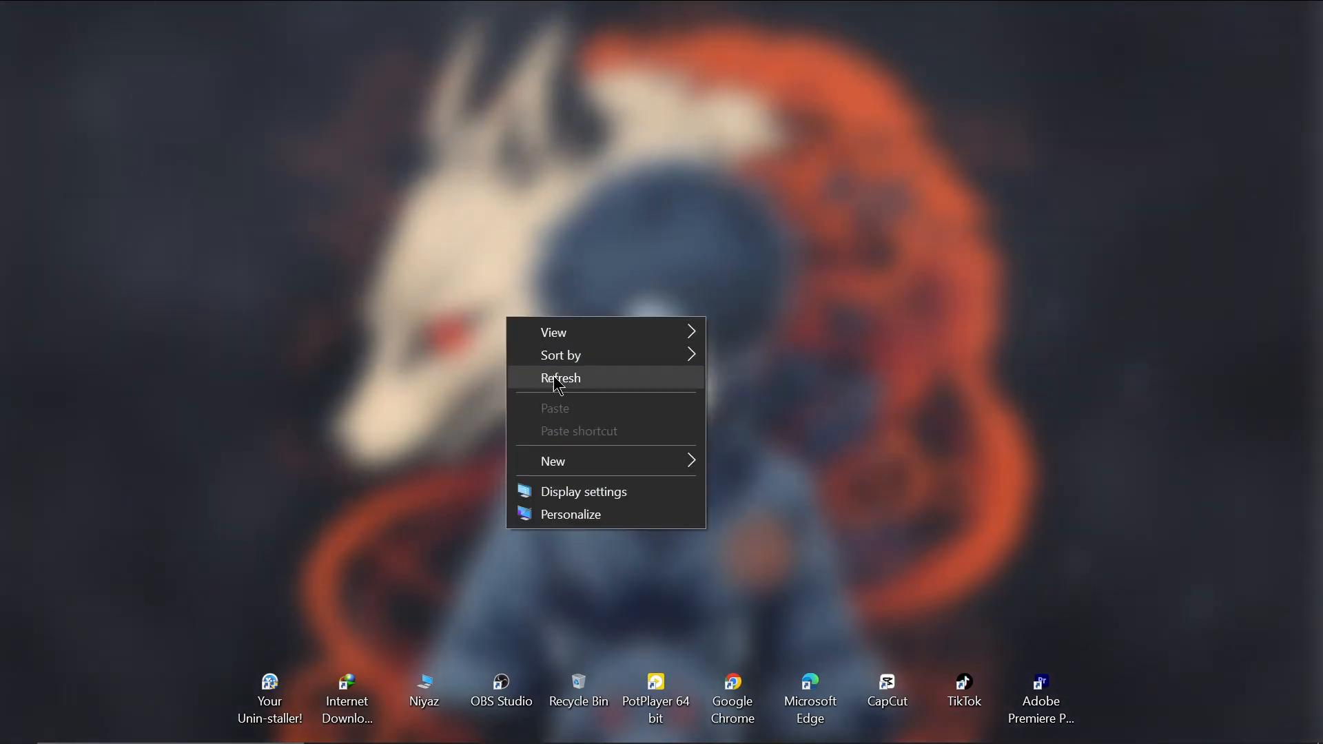
click(546, 383)
right_click(503, 333)
click(539, 383)
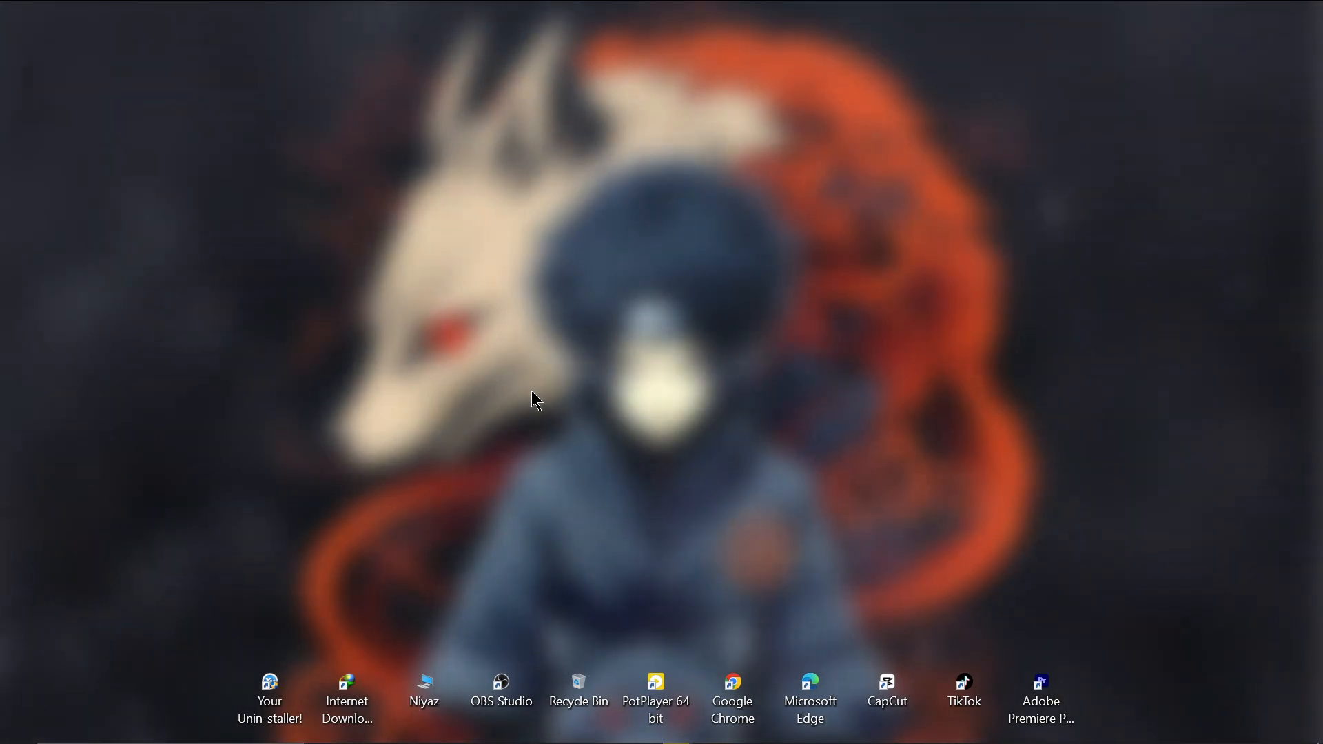
- Open the Windows Temp folder by running the command temp
key(super+r)
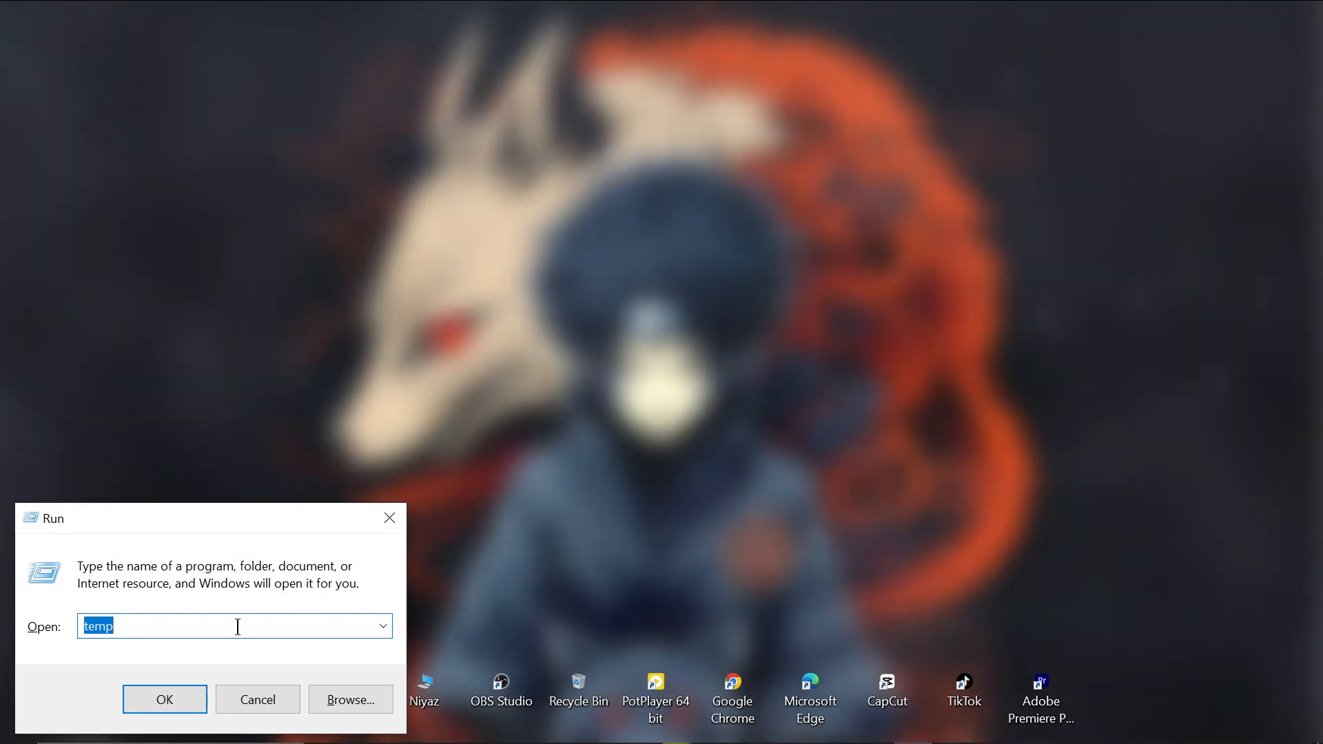
text(temp)
key(BackSpace)
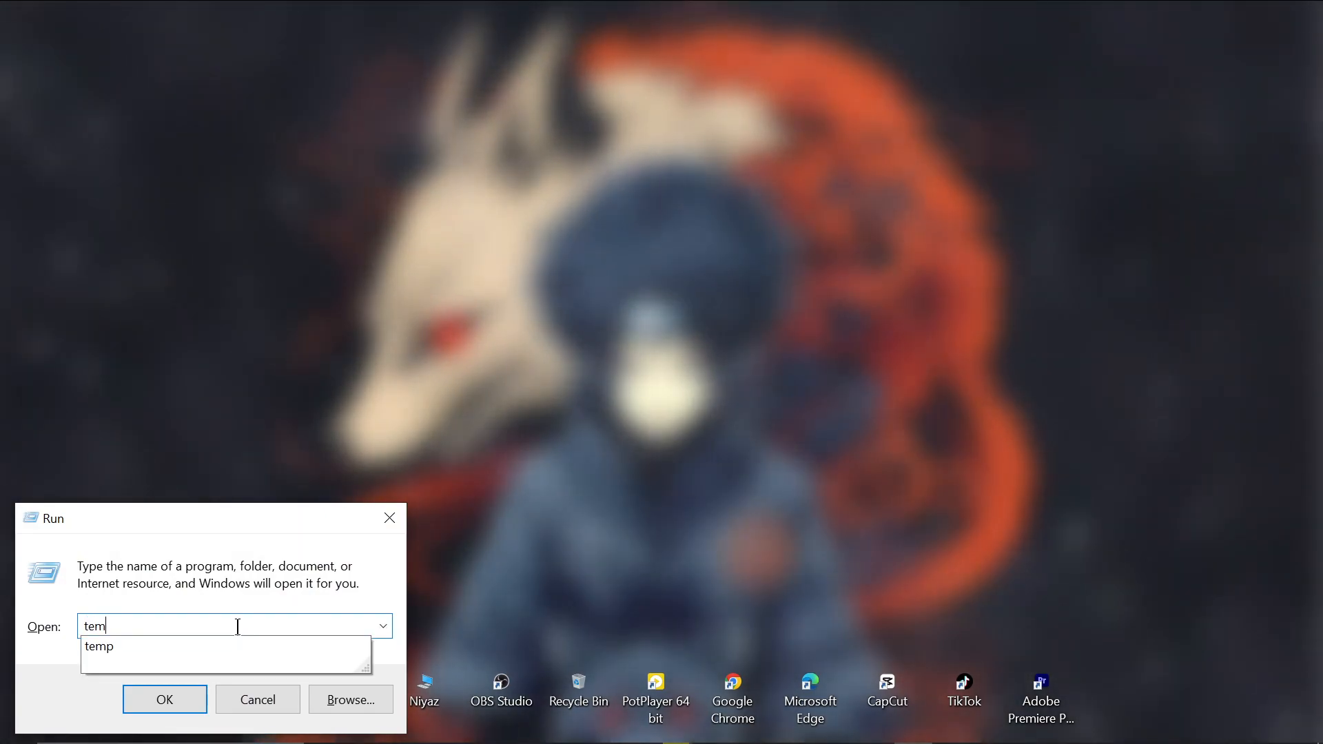
text(p)
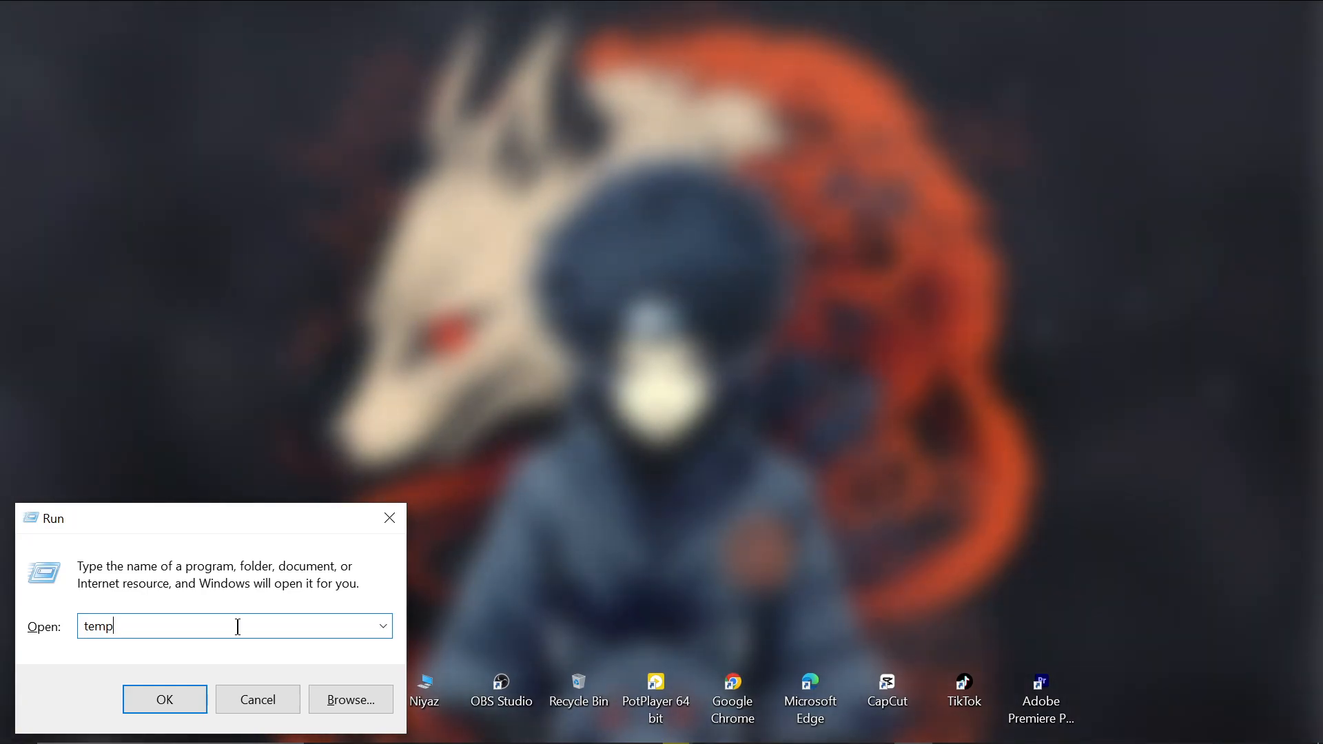
key(Return)
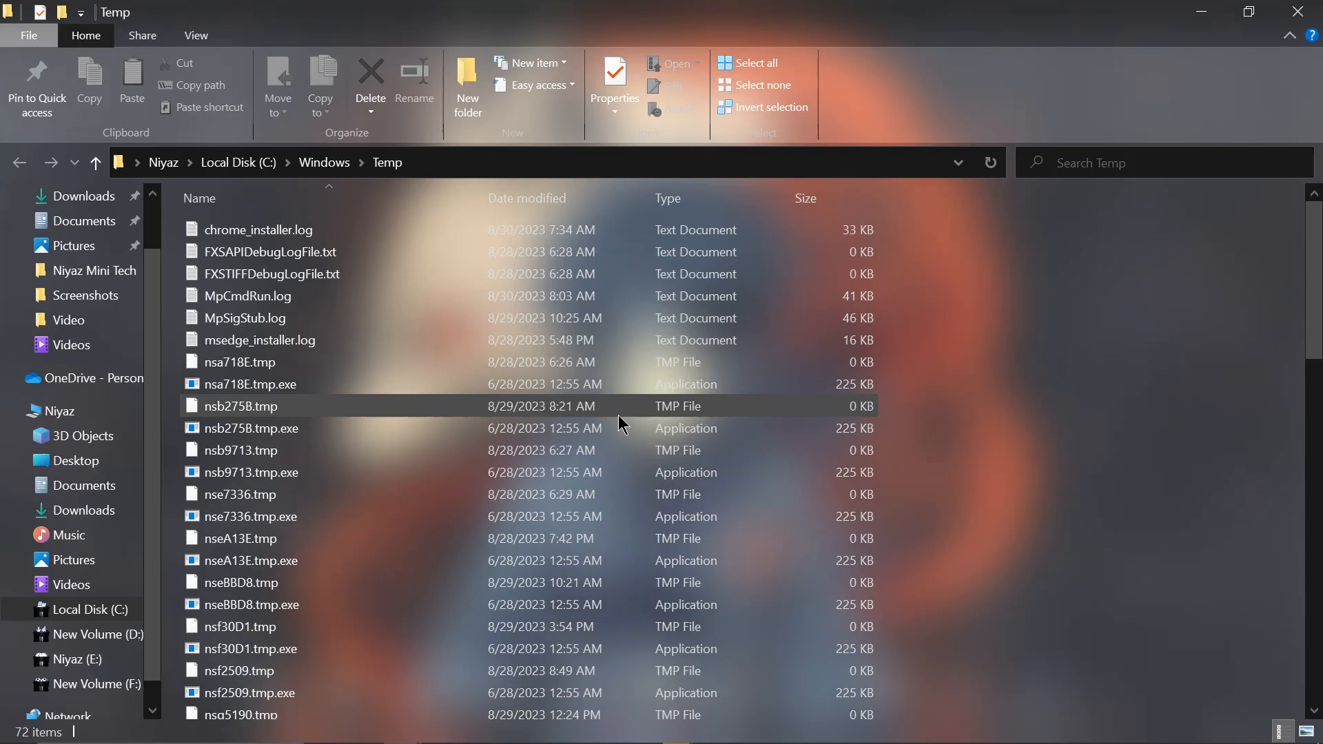
- Permanently delete everything in the Windows Temp folder and close its window
scroll(619, 428, down, 1)
scroll(619, 430, down, 15)
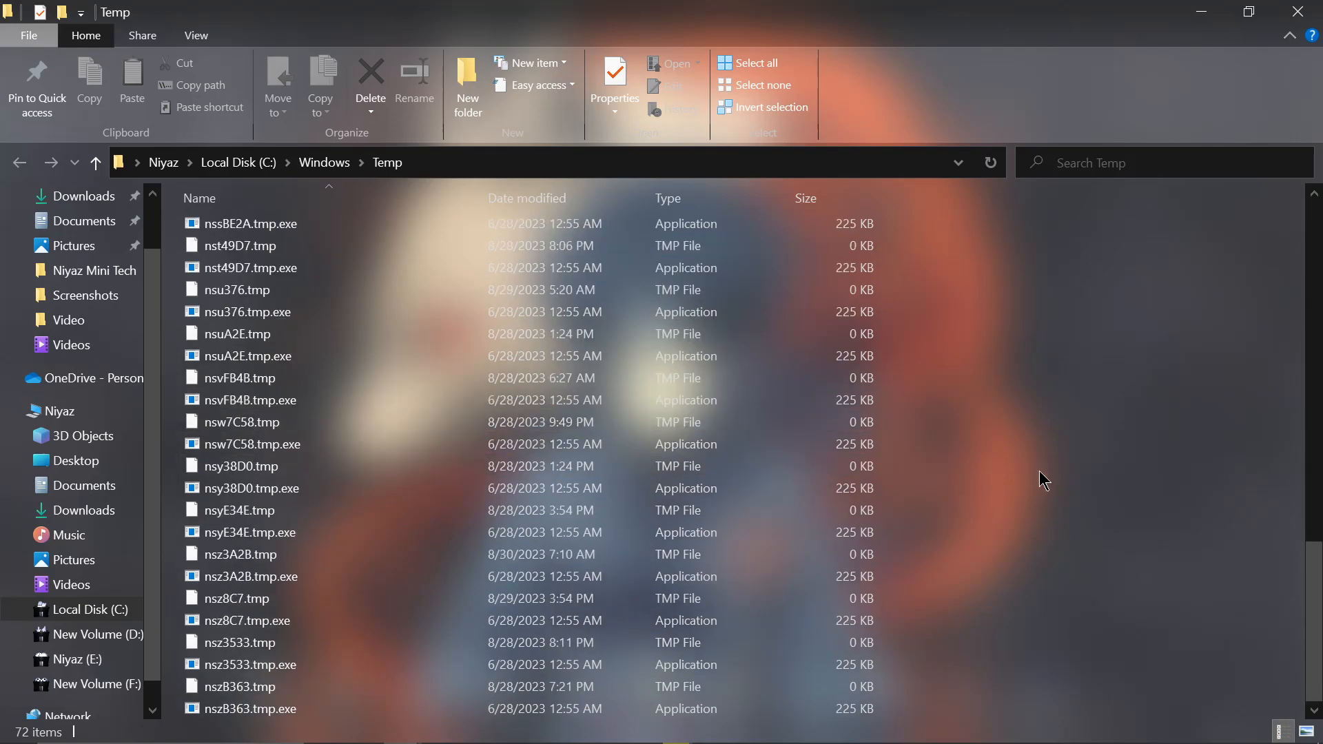
key(ctrl+a)
scroll(623, 460, up, 5)
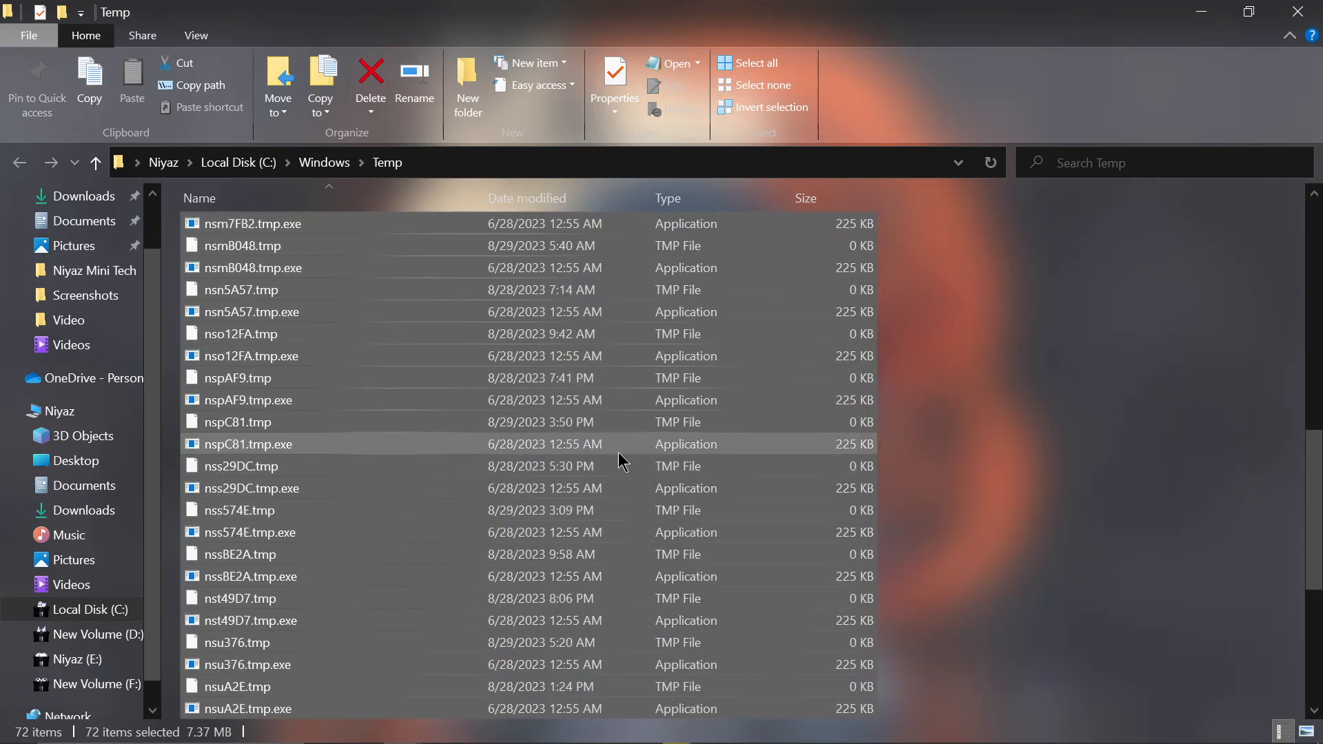
scroll(622, 460, up, 10)
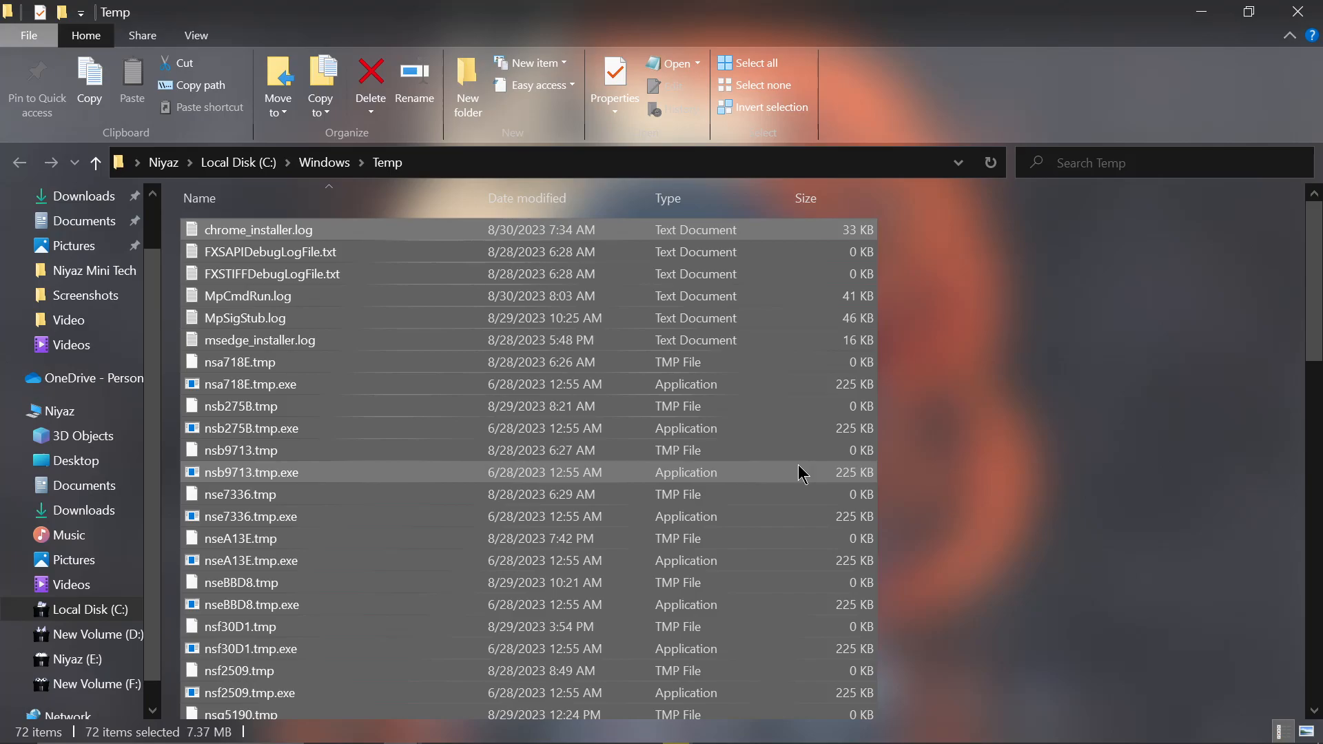
key(shift+Delete)
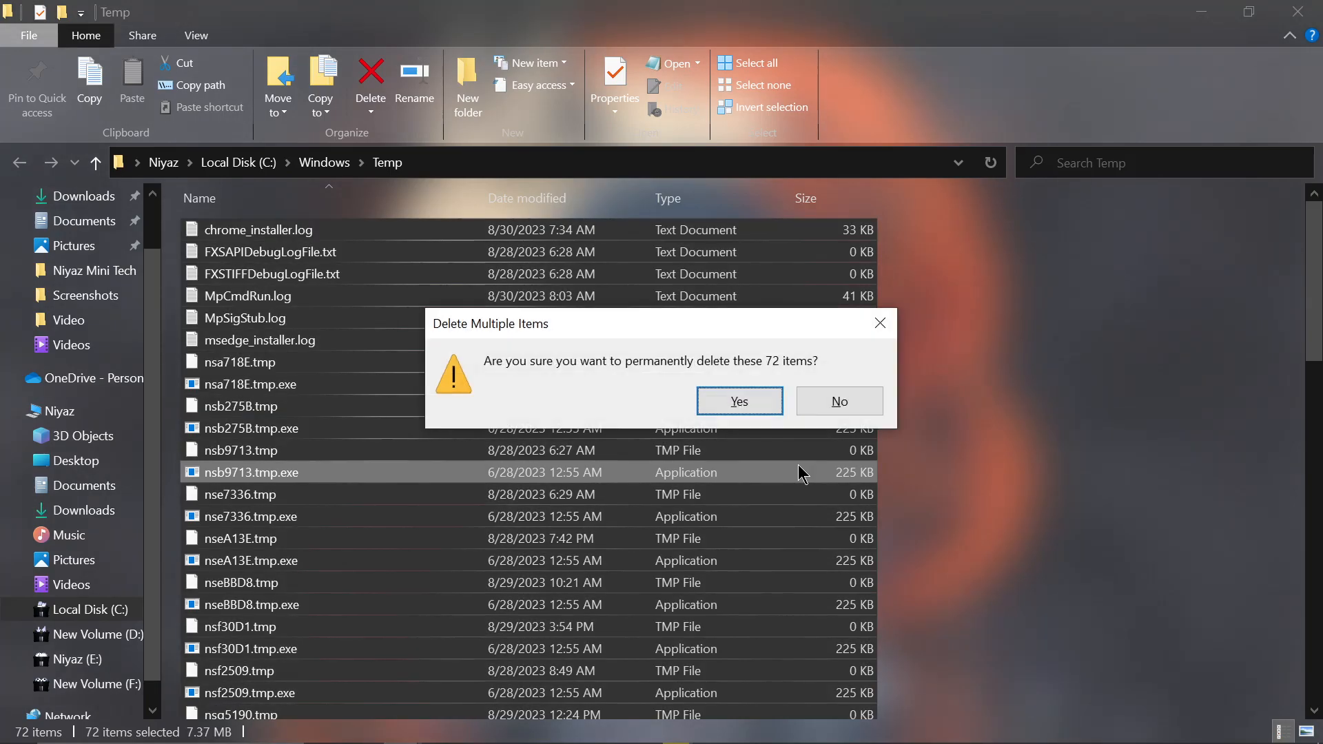
click(747, 405)
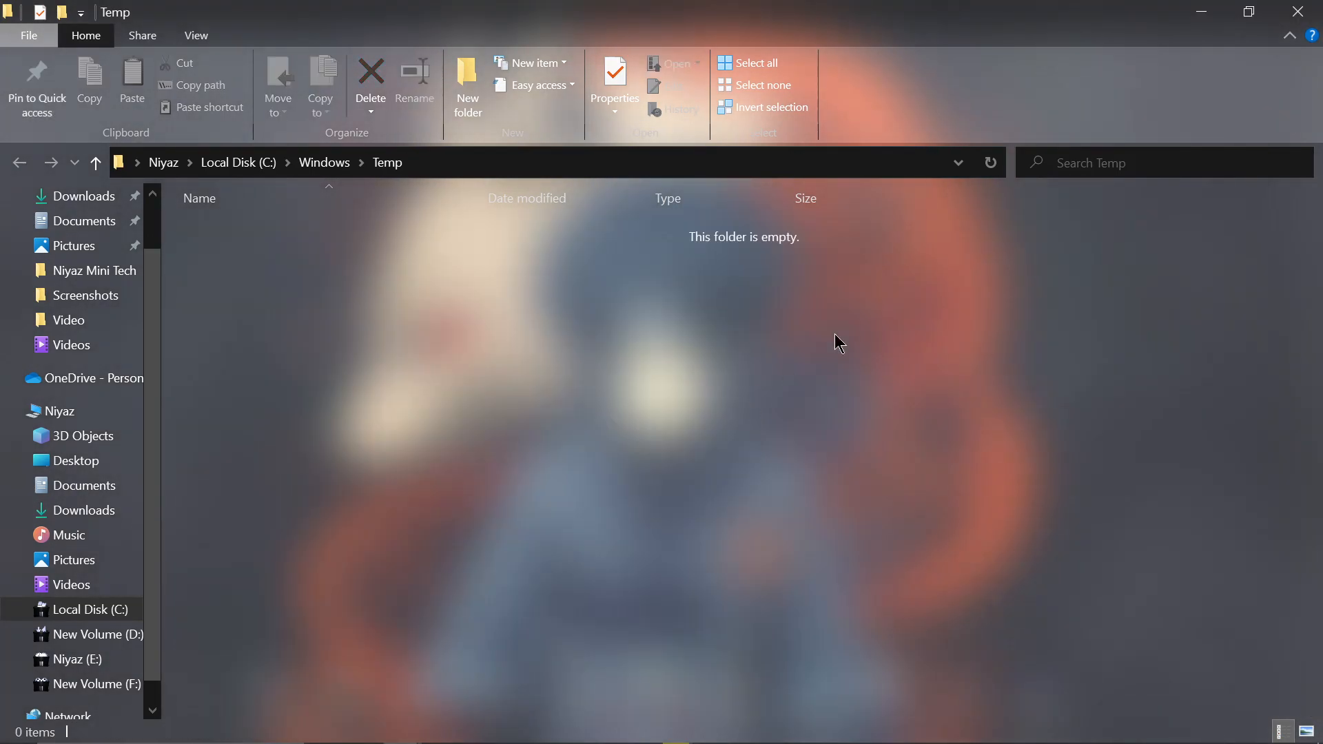
click(1297, 11)
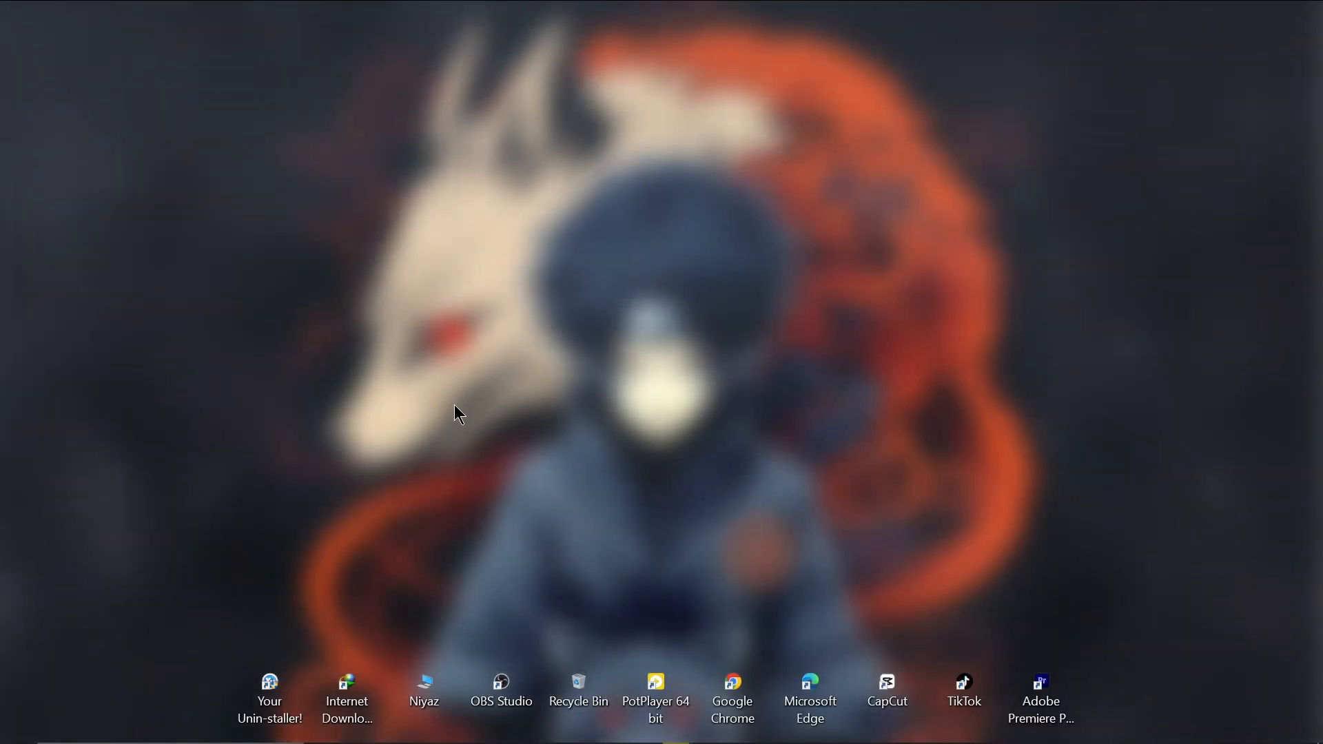
- Open the user's AppData Temp folder by running the command %temp%
key(super+r)
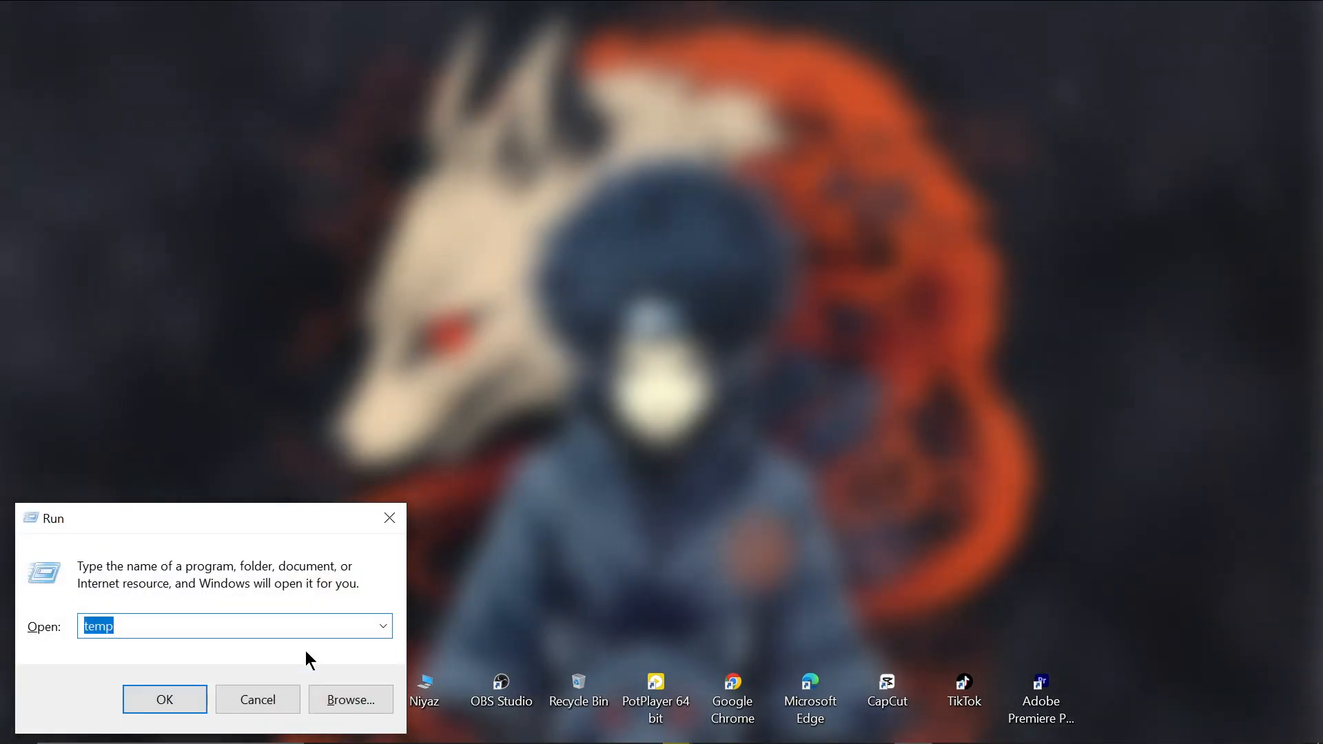
click(222, 625)
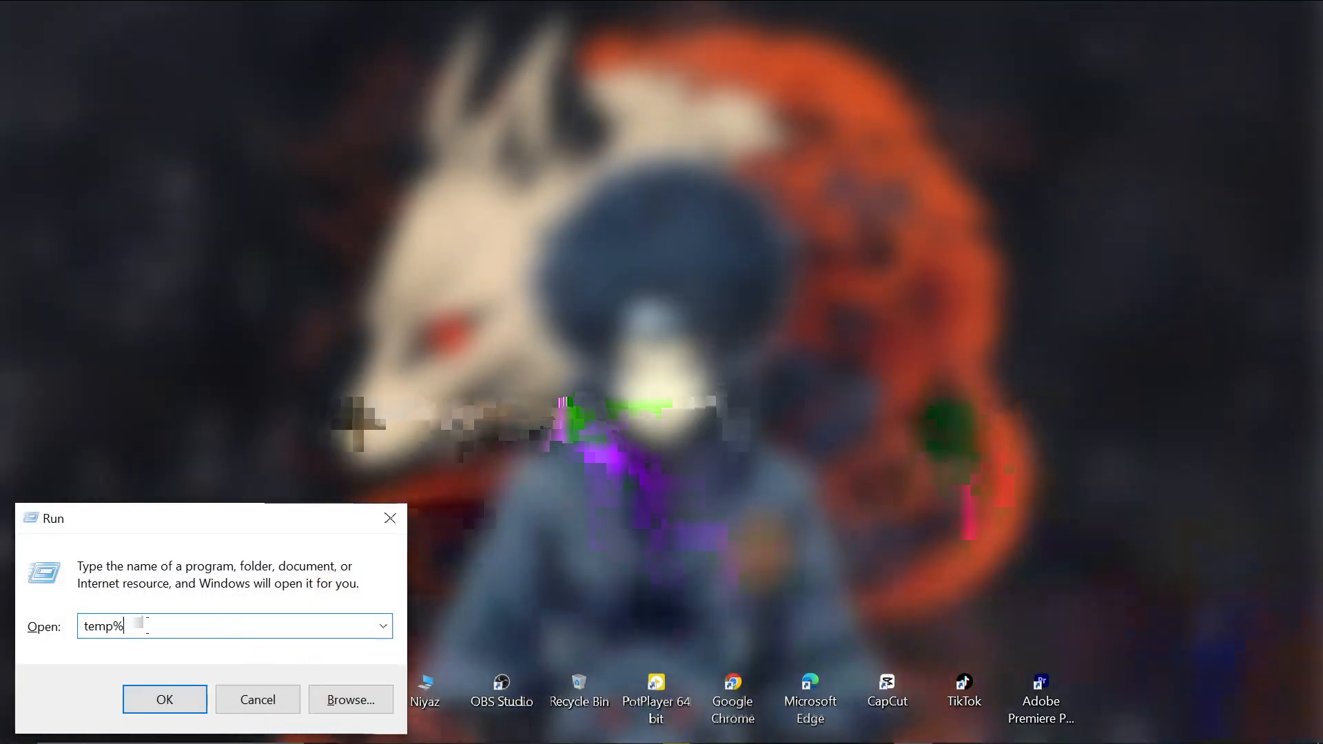
text(%)
key(Home)
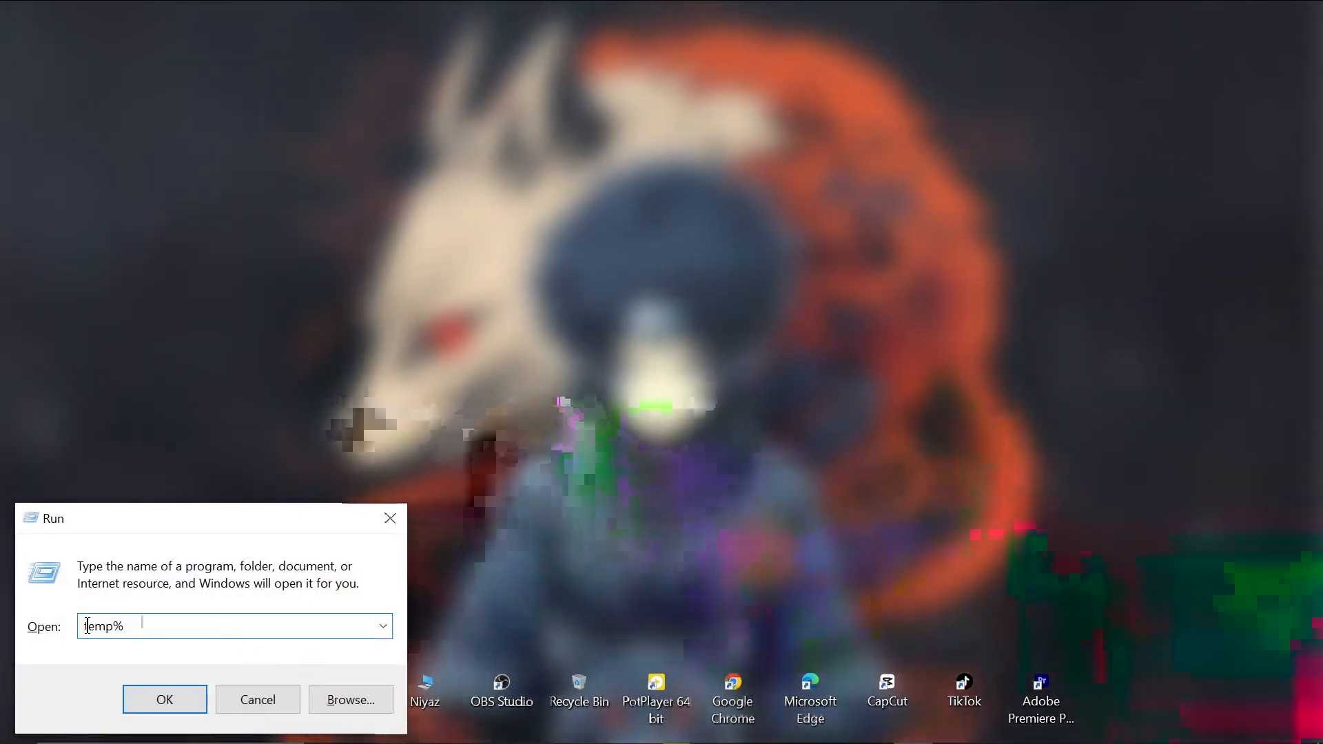
text(%)
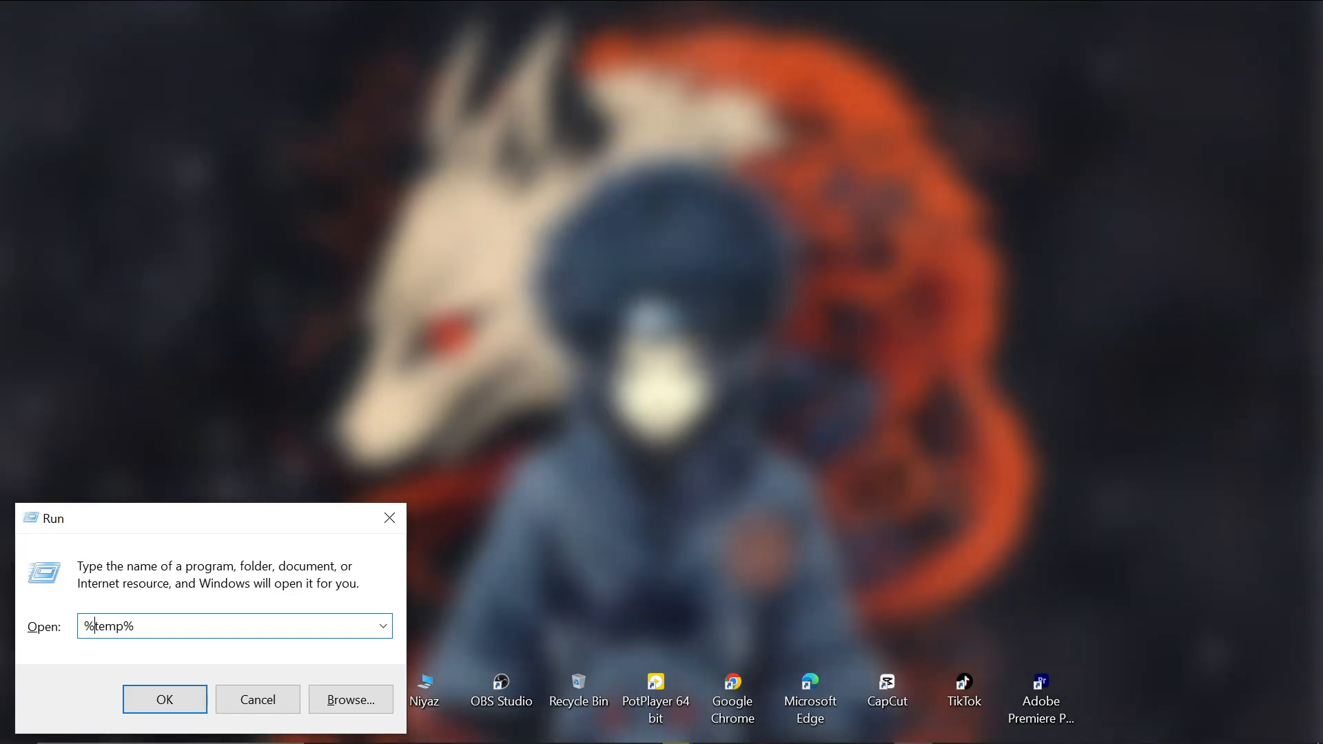
click(166, 698)
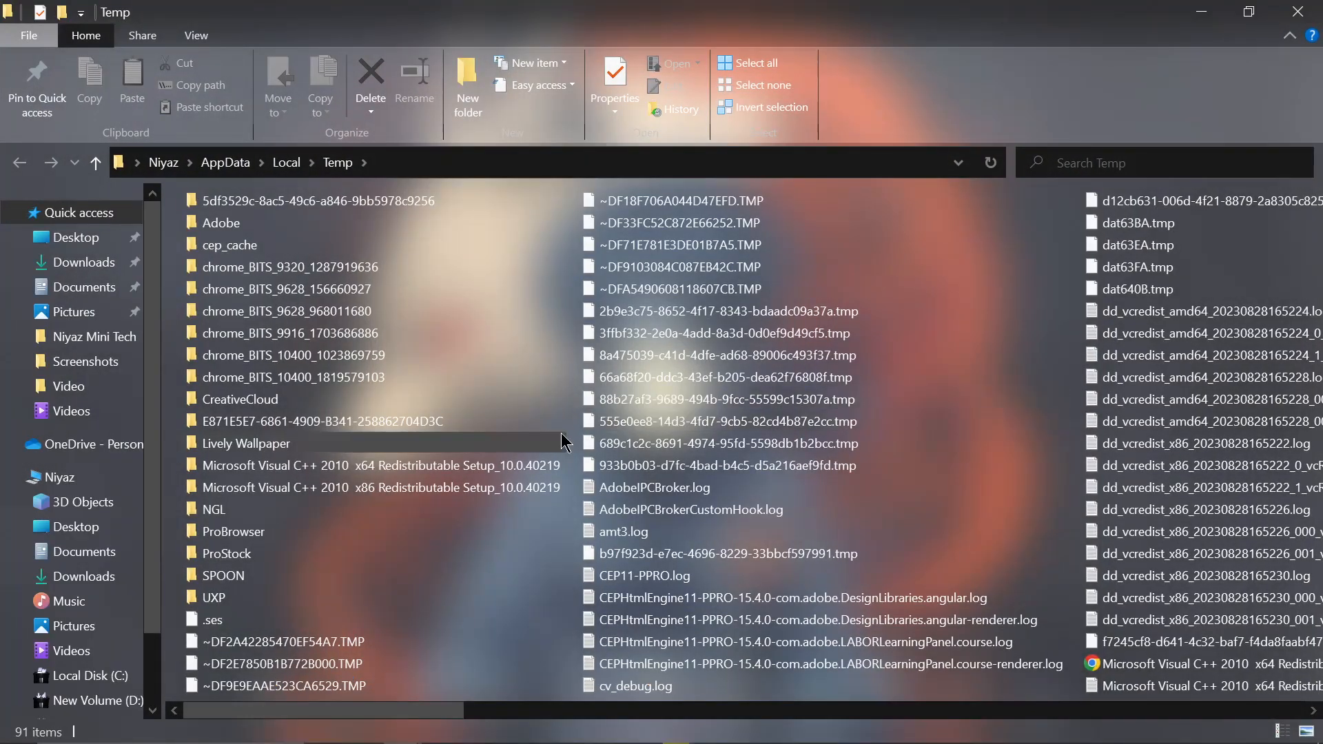
- Permanently delete everything in the AppData Temp folder, skipping all files in use, and close its window
scroll(755, 430, right, 5)
scroll(755, 434, left, 5)
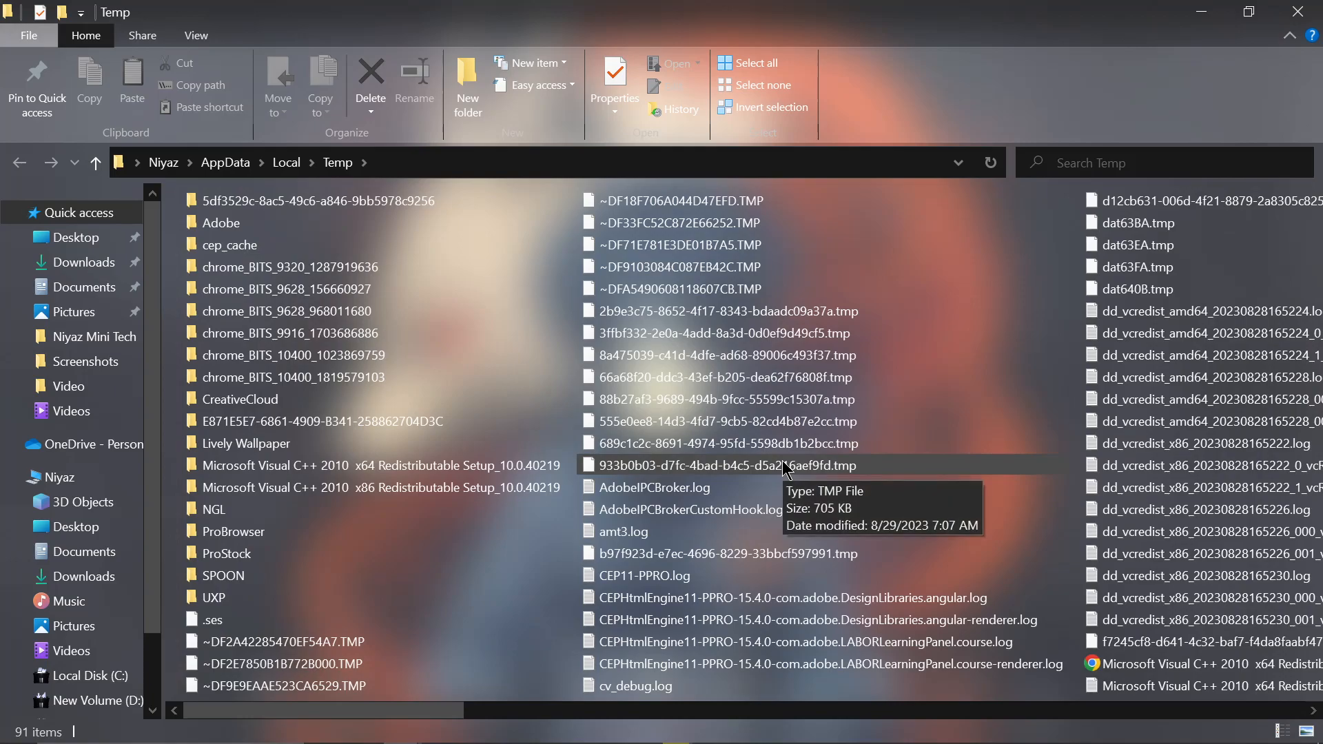
key(ctrl+a)
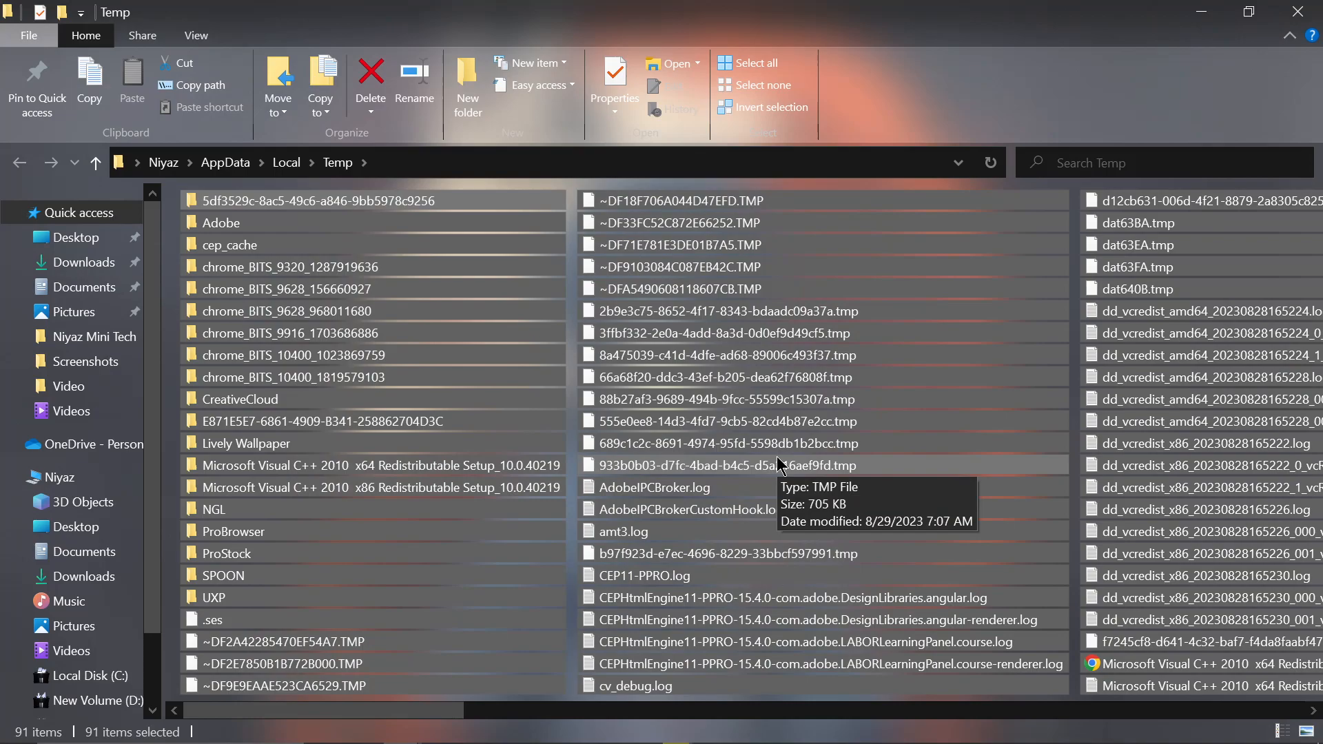
key(shift+Delete)
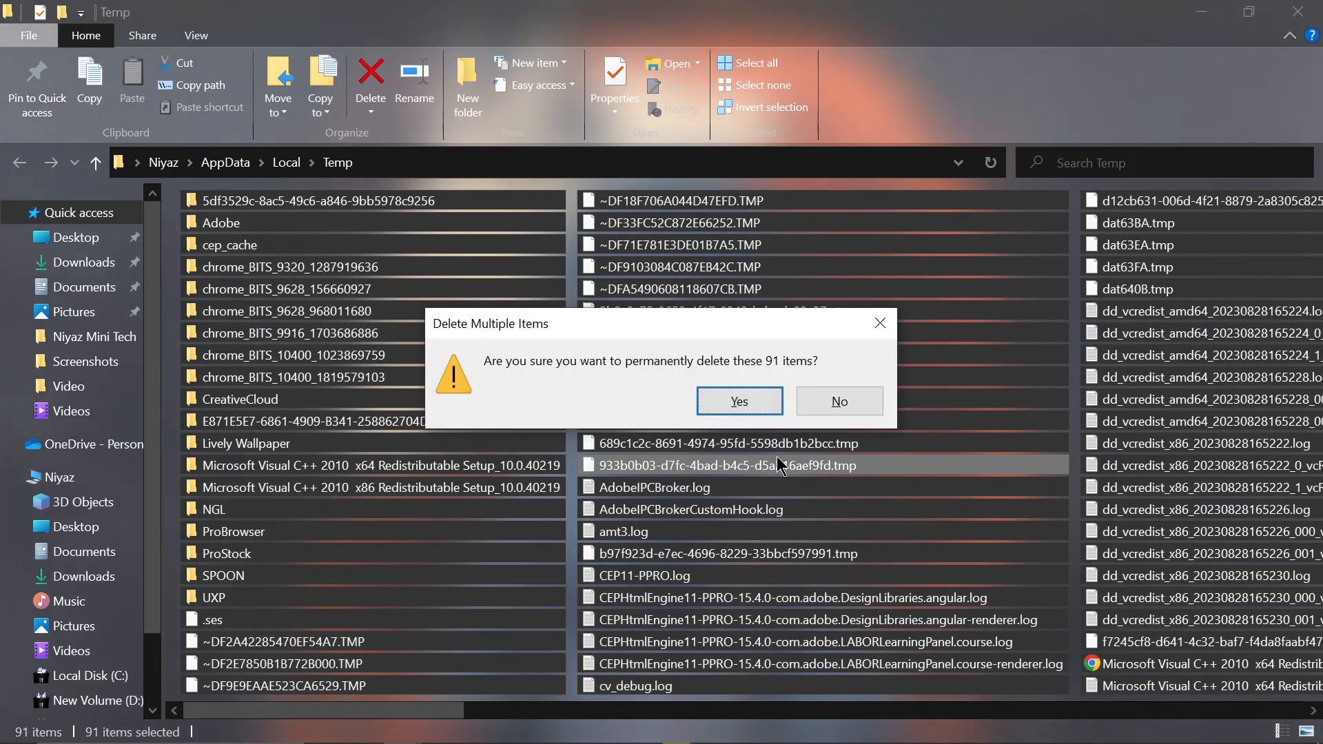
click(749, 402)
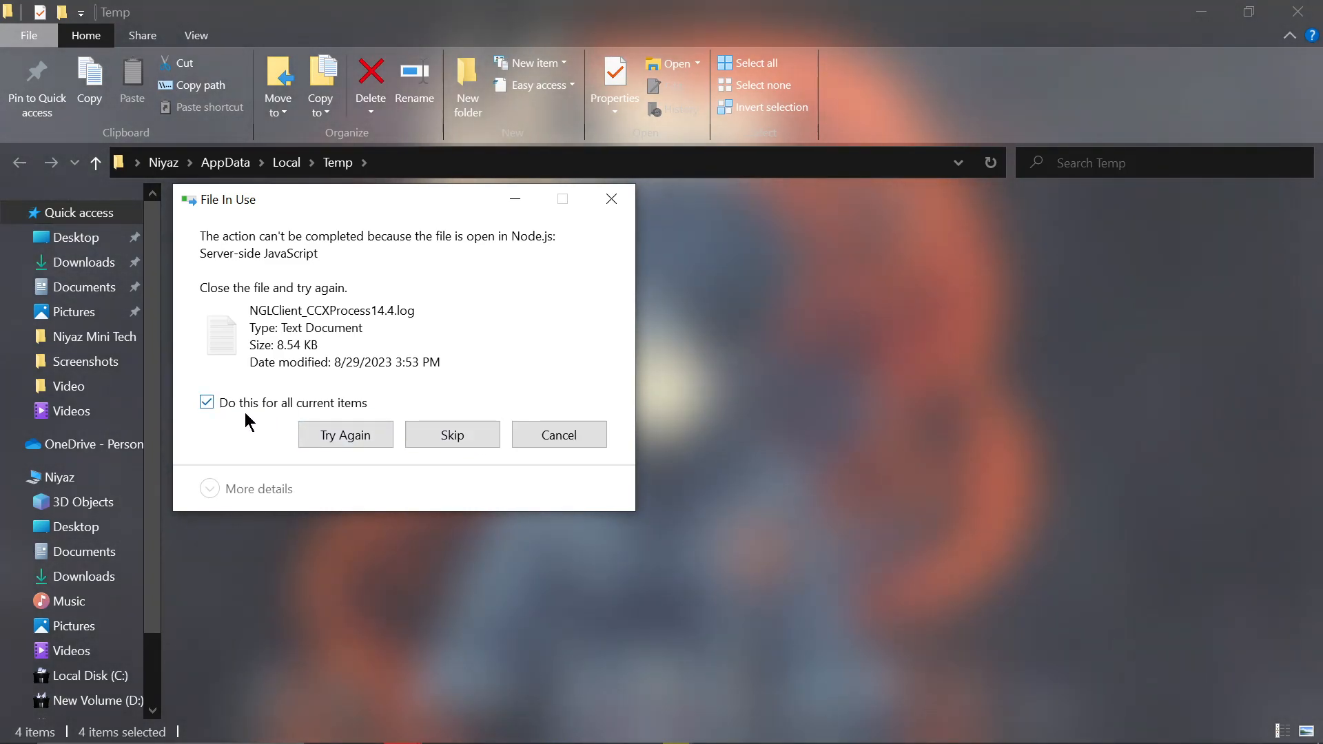
click(452, 434)
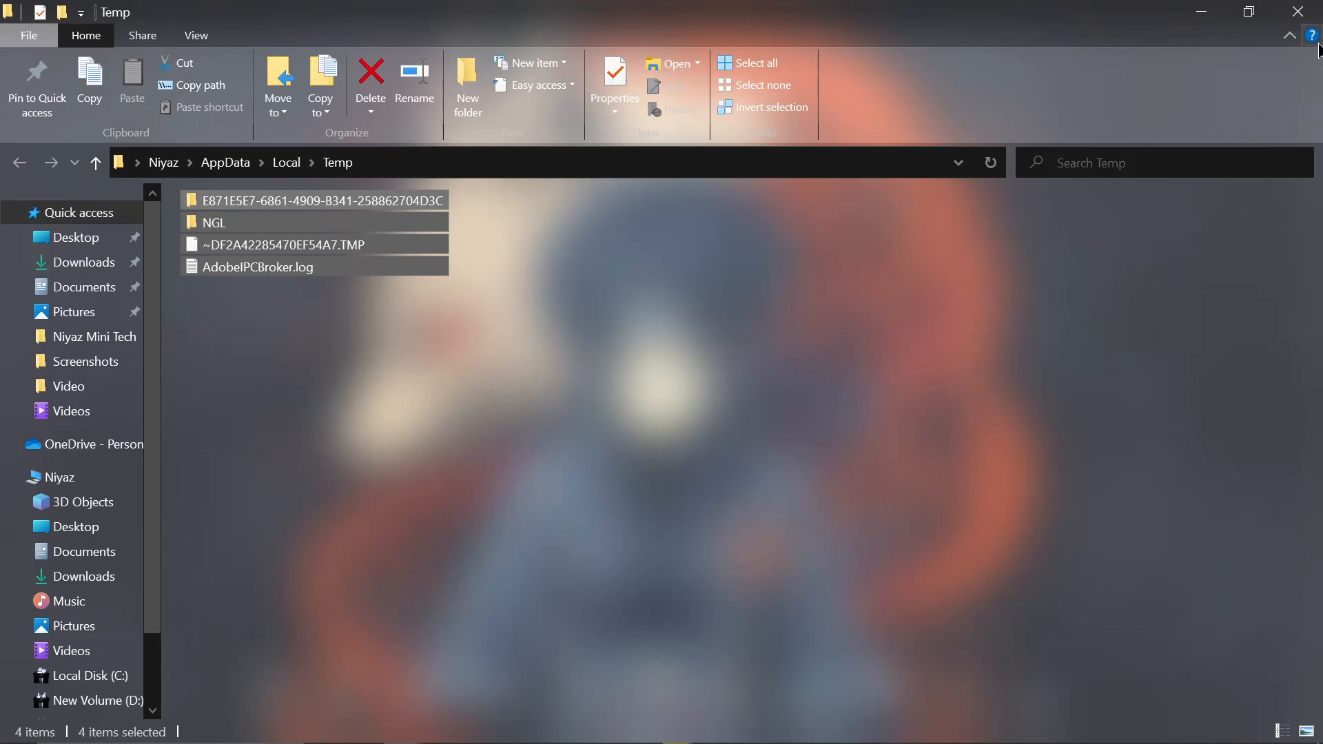
click(1298, 12)
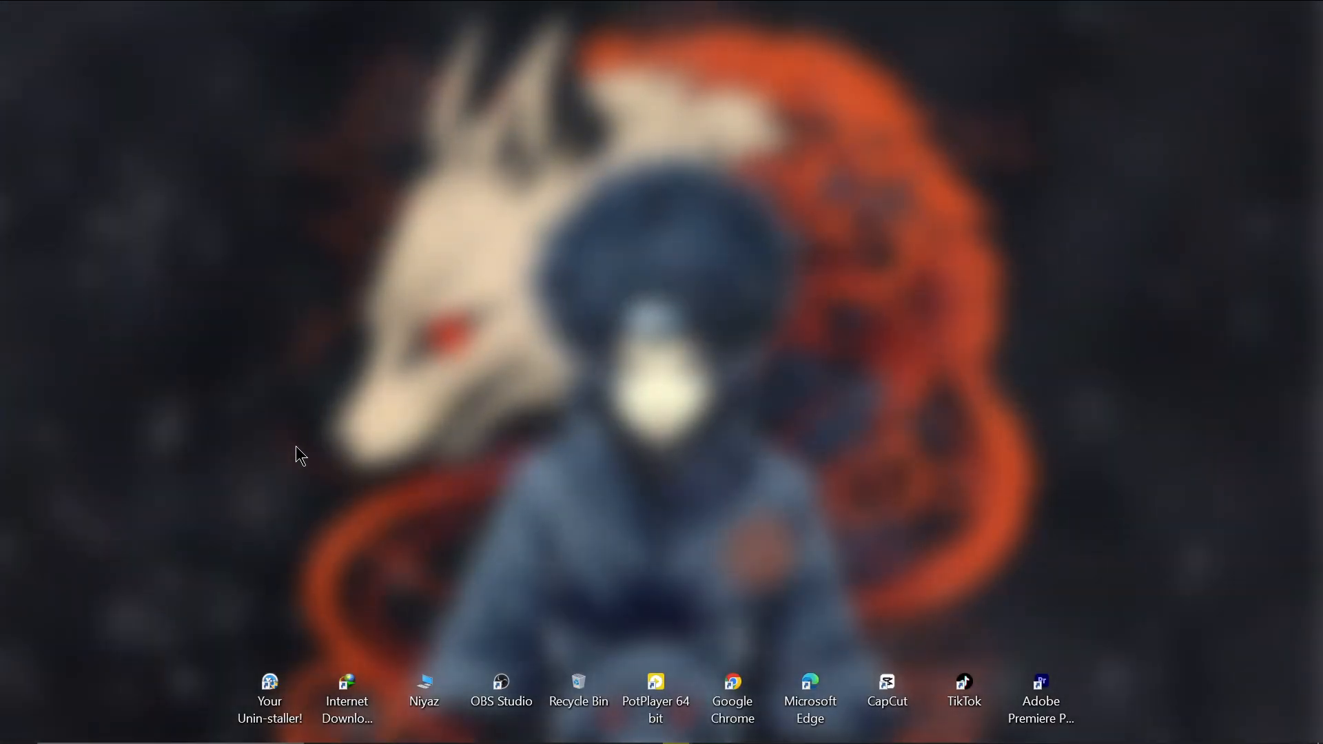
- Open the Windows Prefetch folder by running the command prefetch
key(super+r)
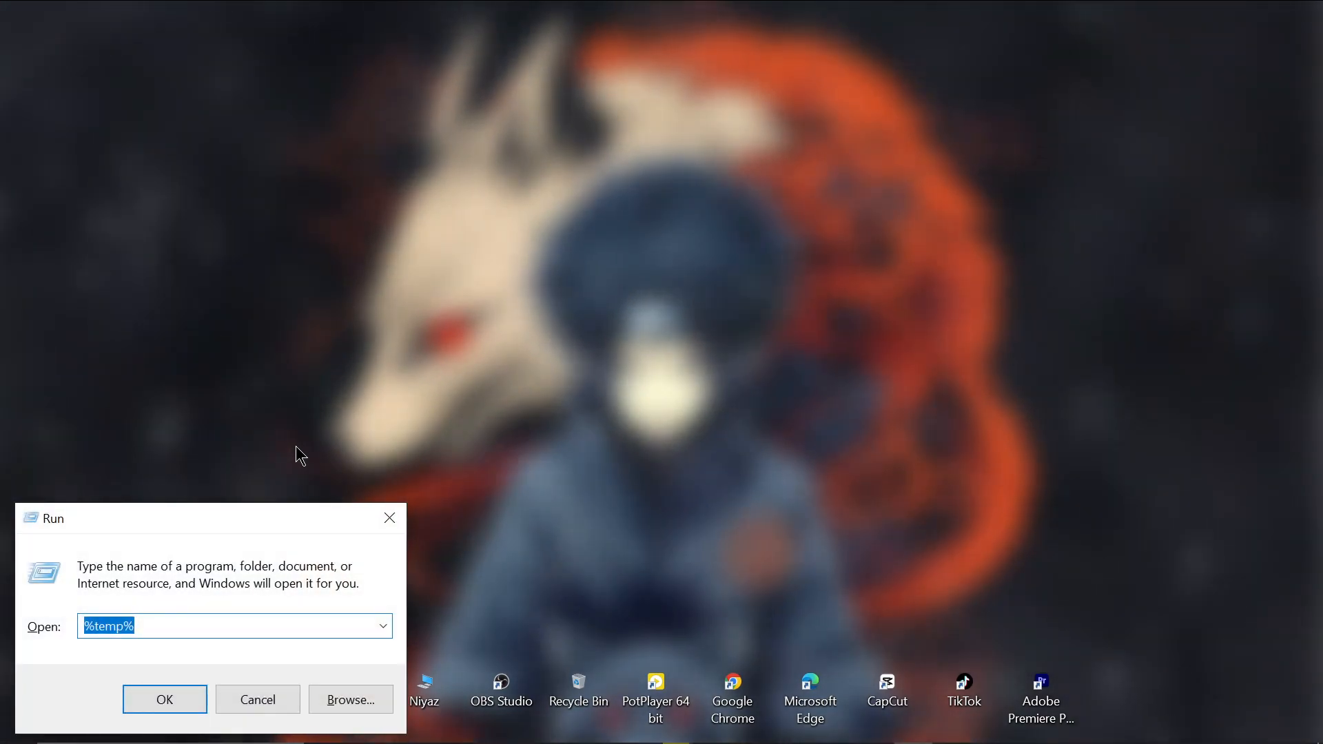
text(pr)
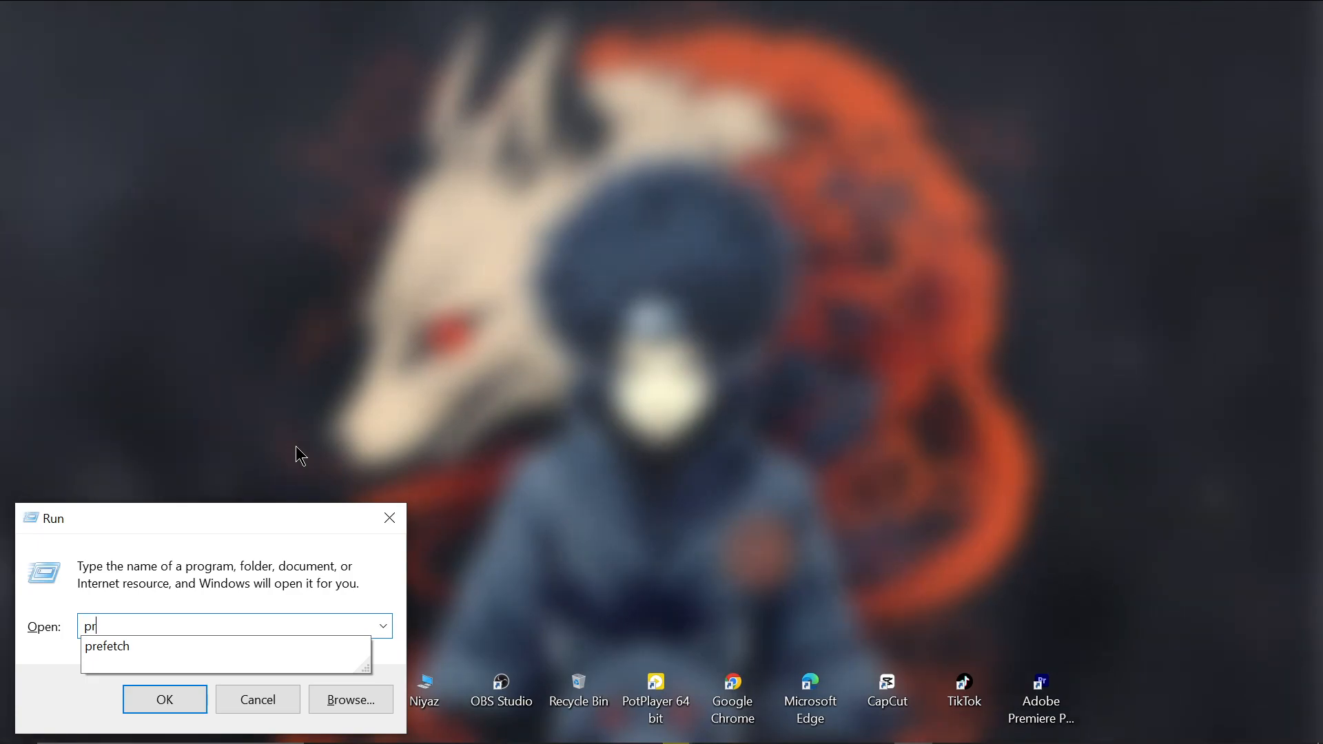
text(efea)
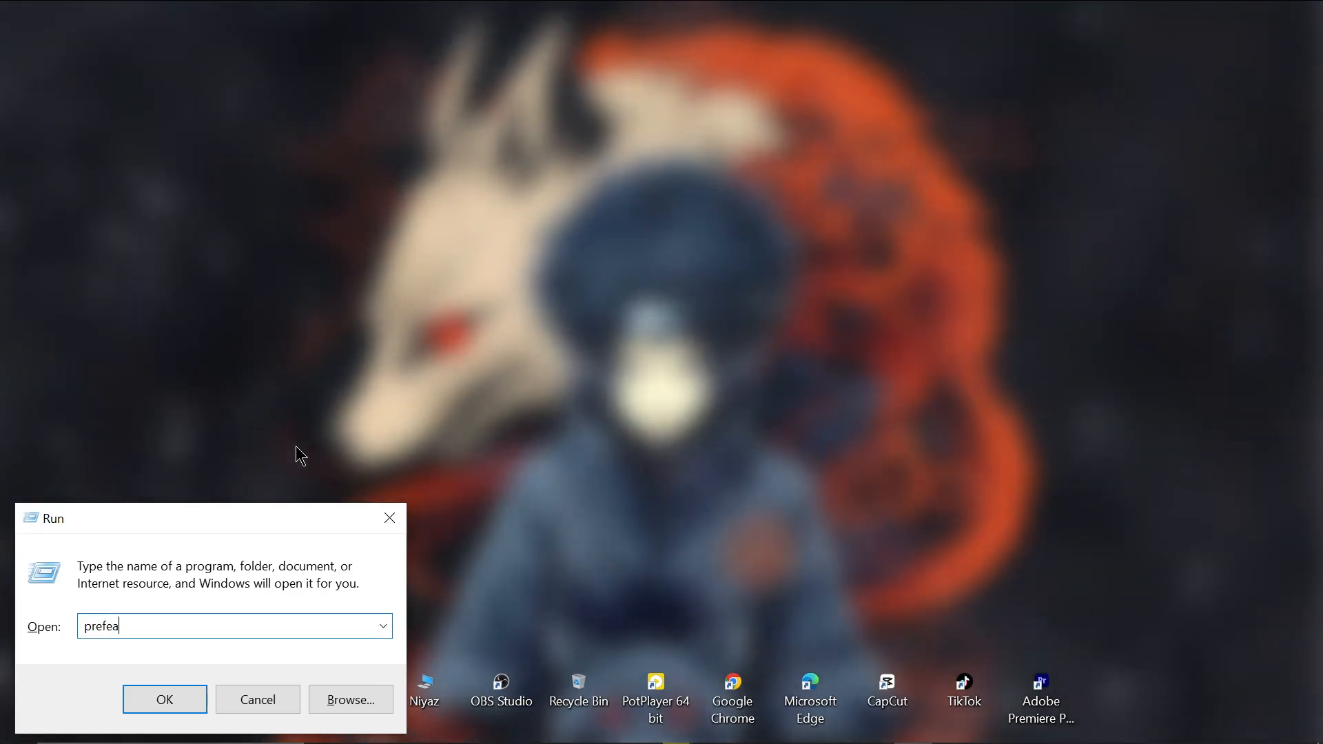
key(BackSpace)
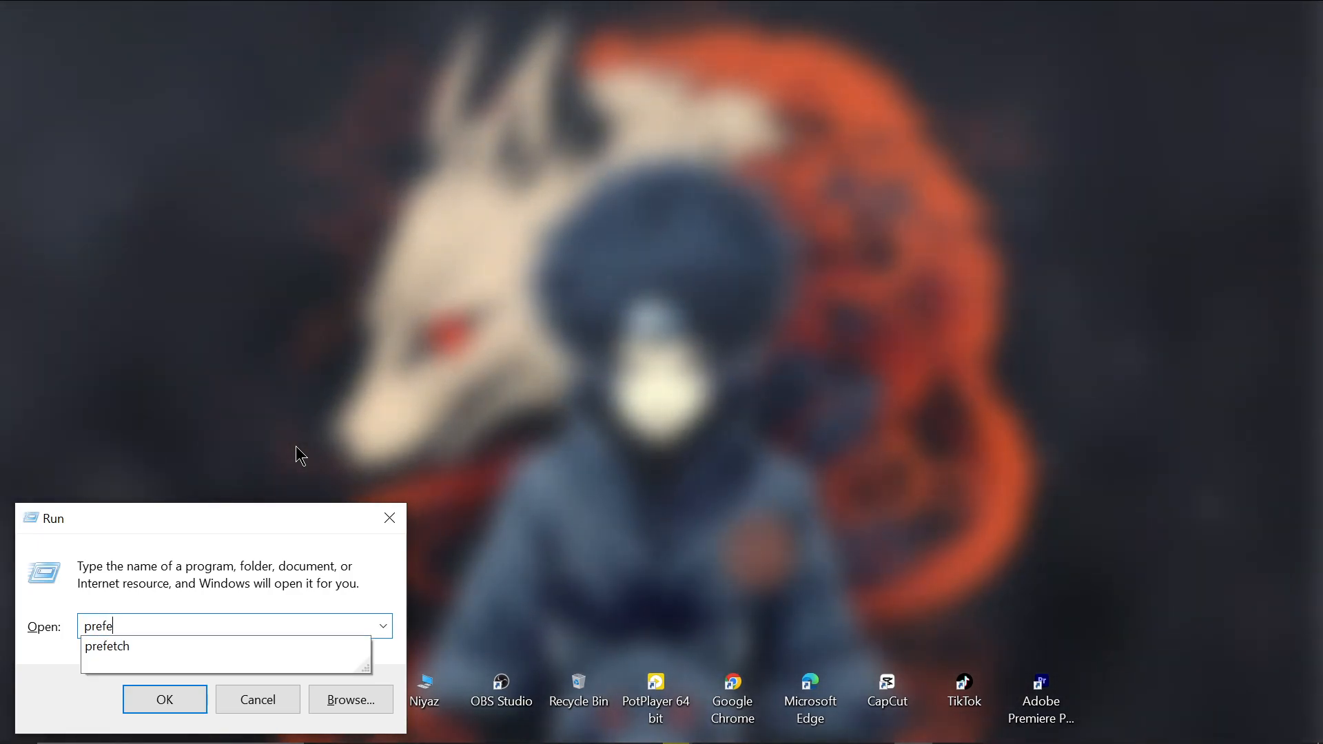
text(tch)
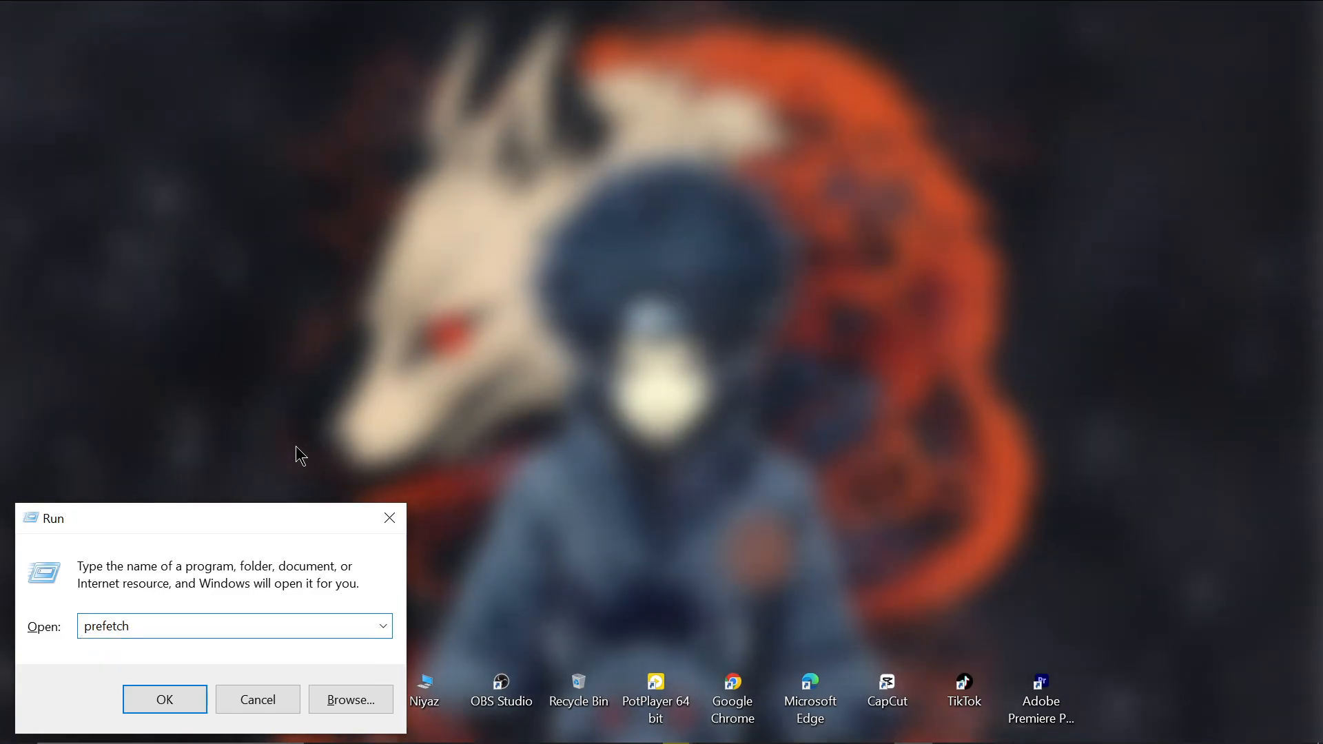
key(Return)
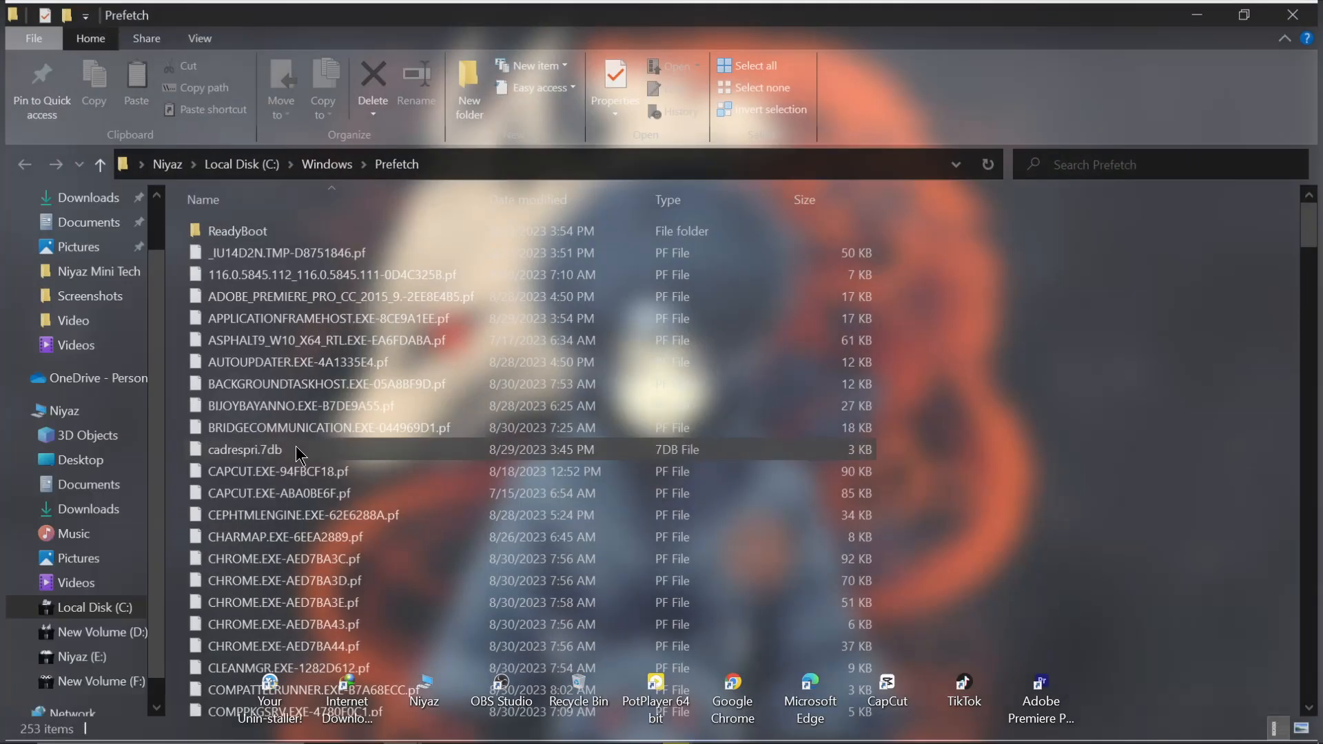
- Permanently delete everything in the Prefetch folder, skipping all files in use
scroll(588, 444, down, 20)
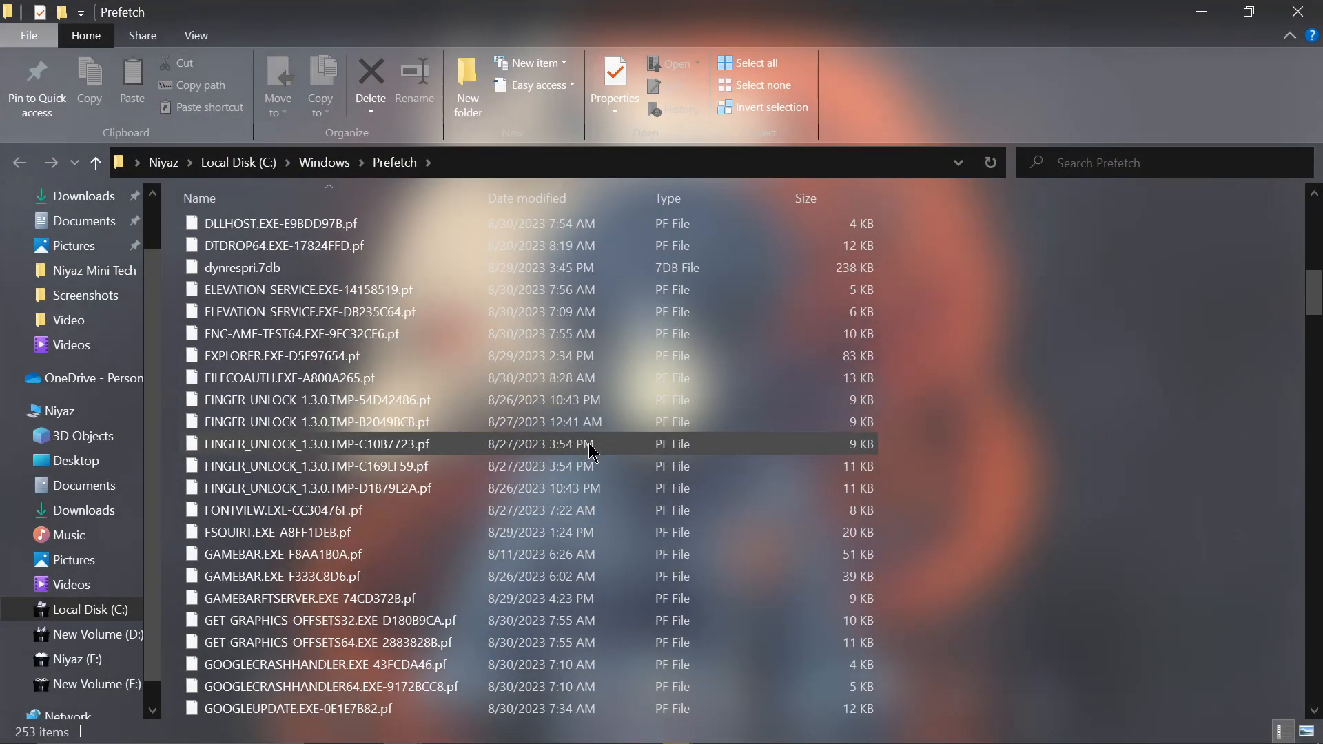
scroll(589, 448, up, 20)
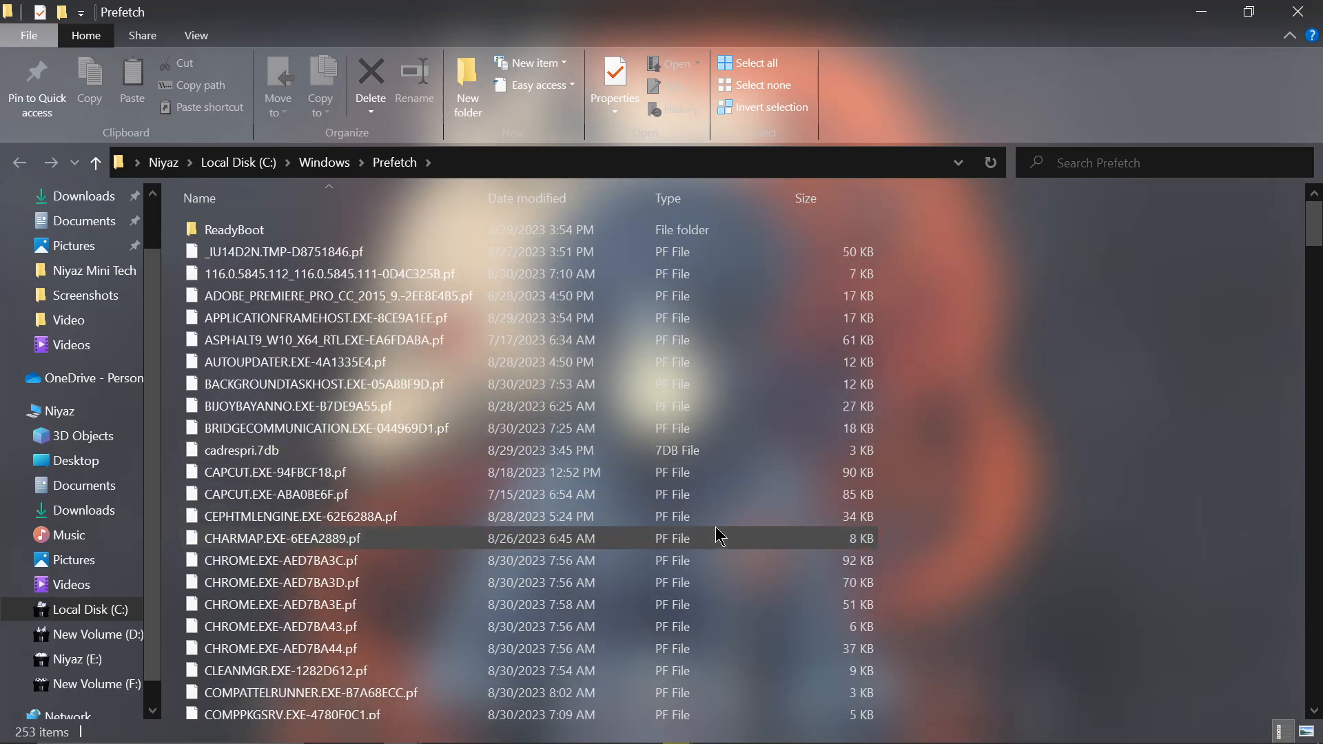
key(ctrl+a)
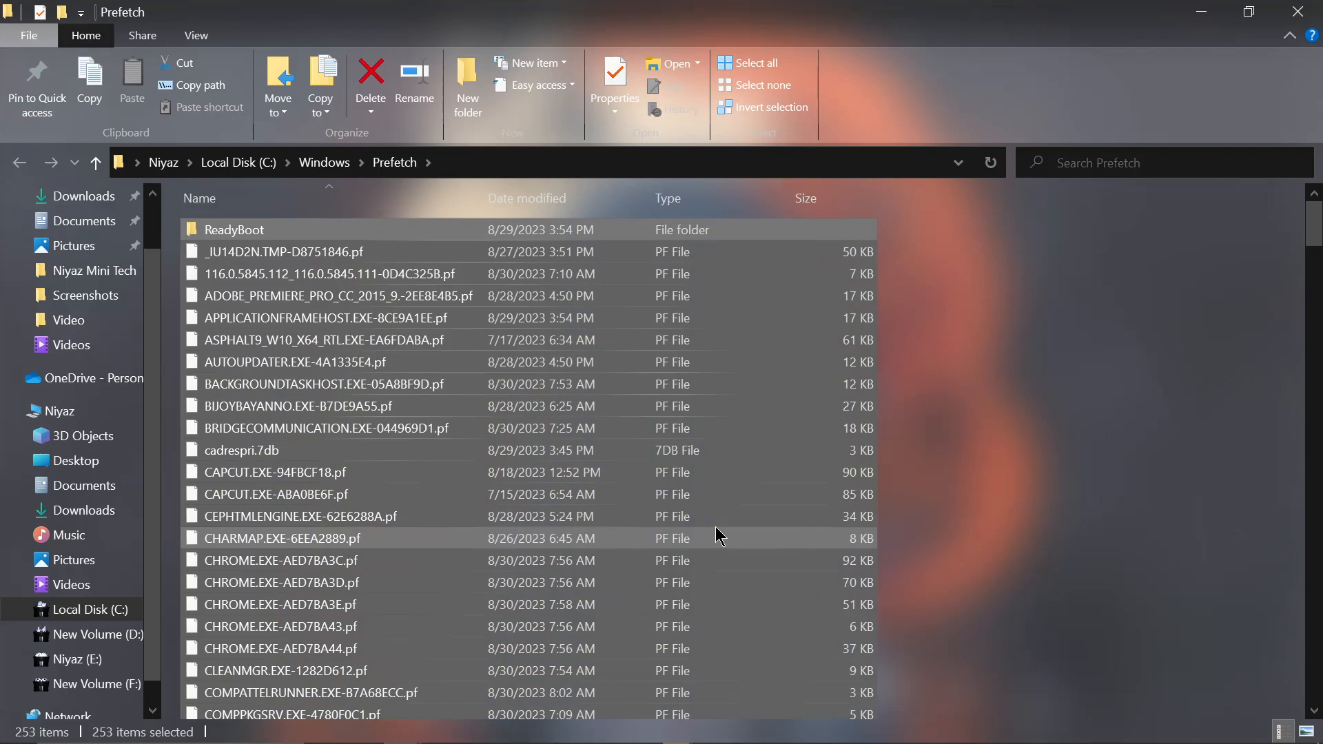
key(shift+Delete)
click(720, 401)
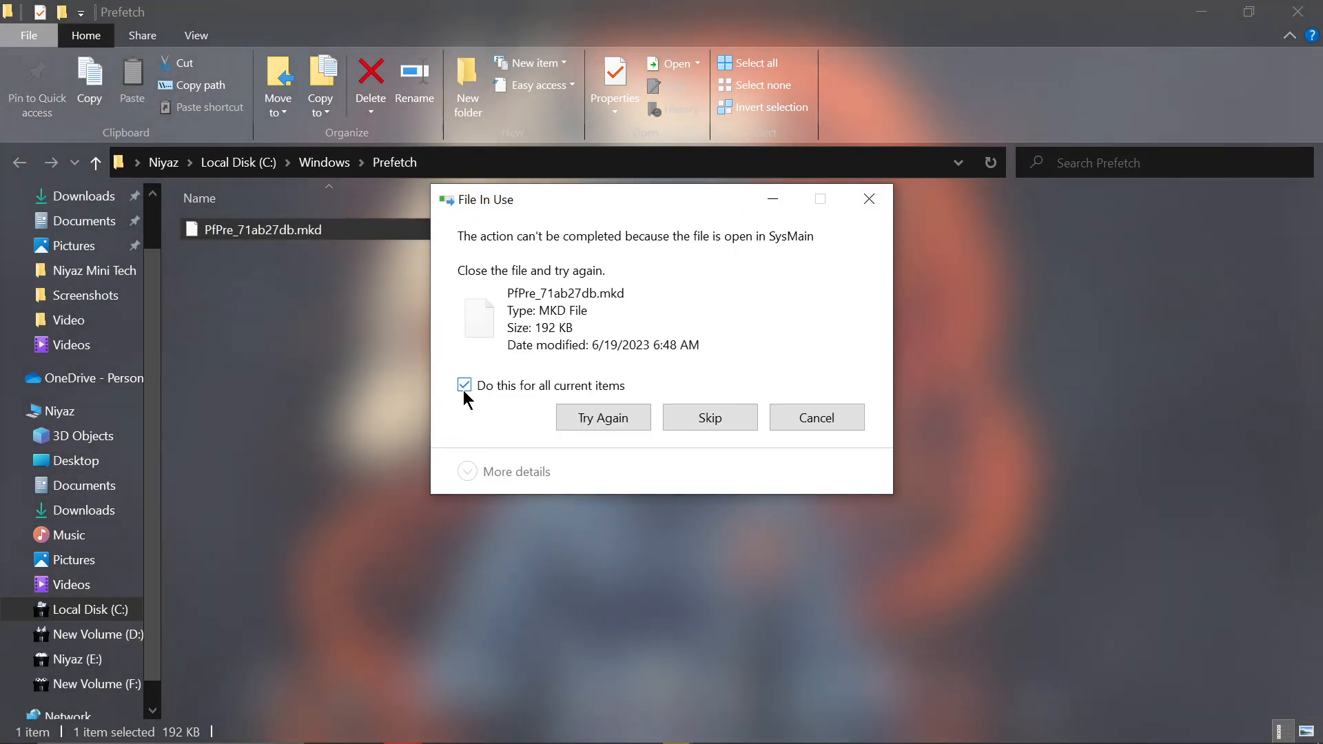
click(717, 416)
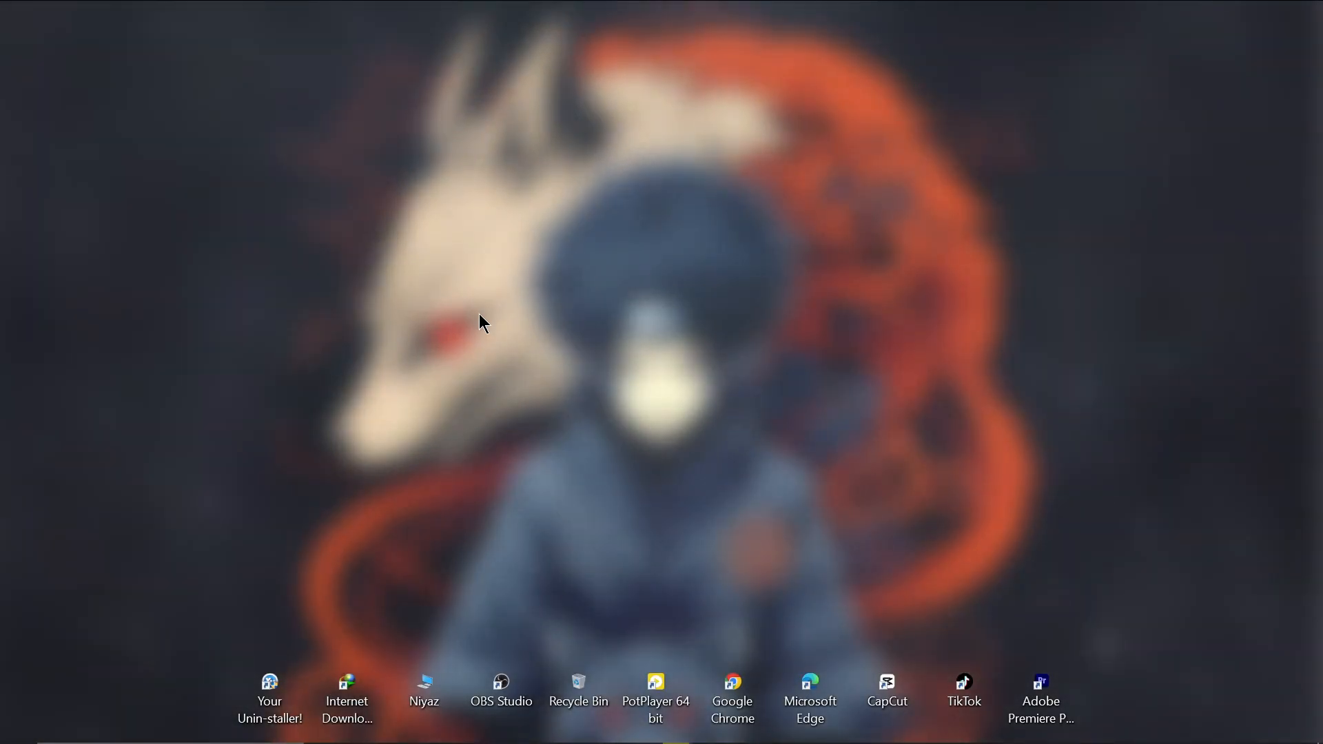
- Open the Windows Recent folder by running the command recent
key(super+r)
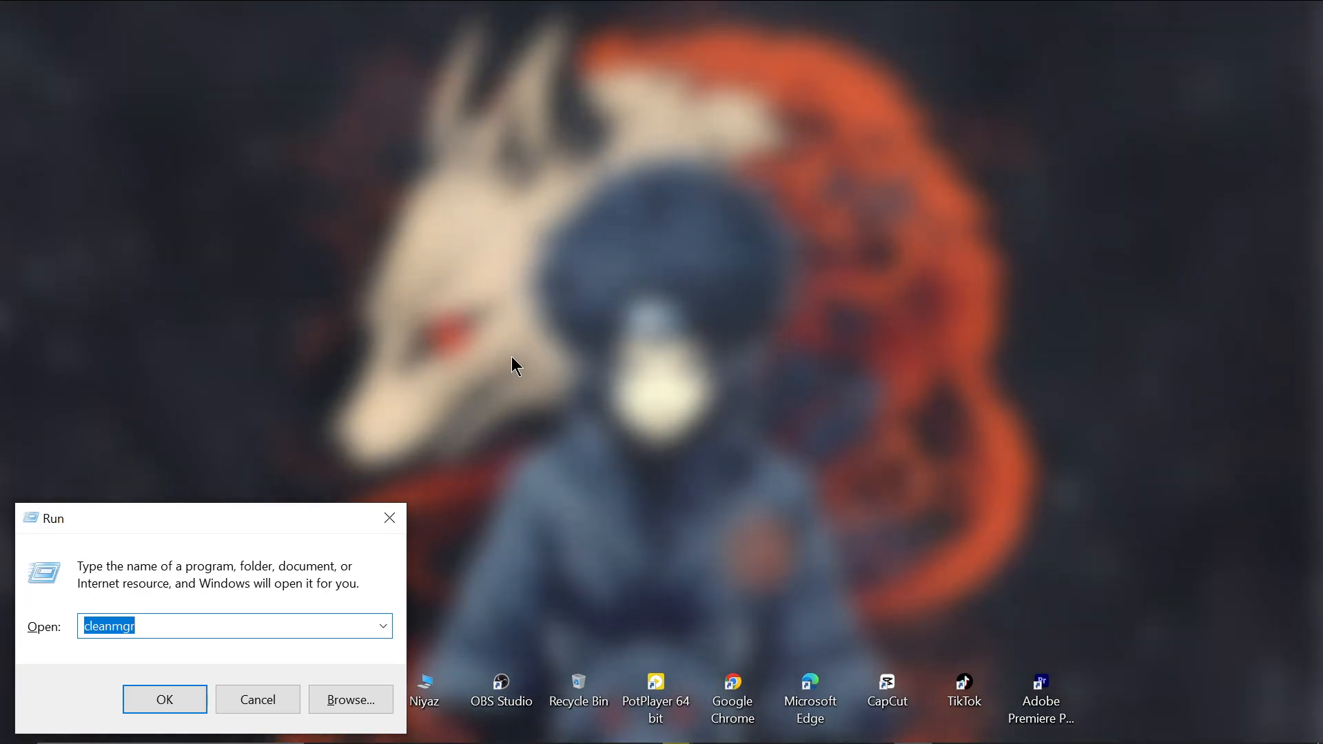
text(re)
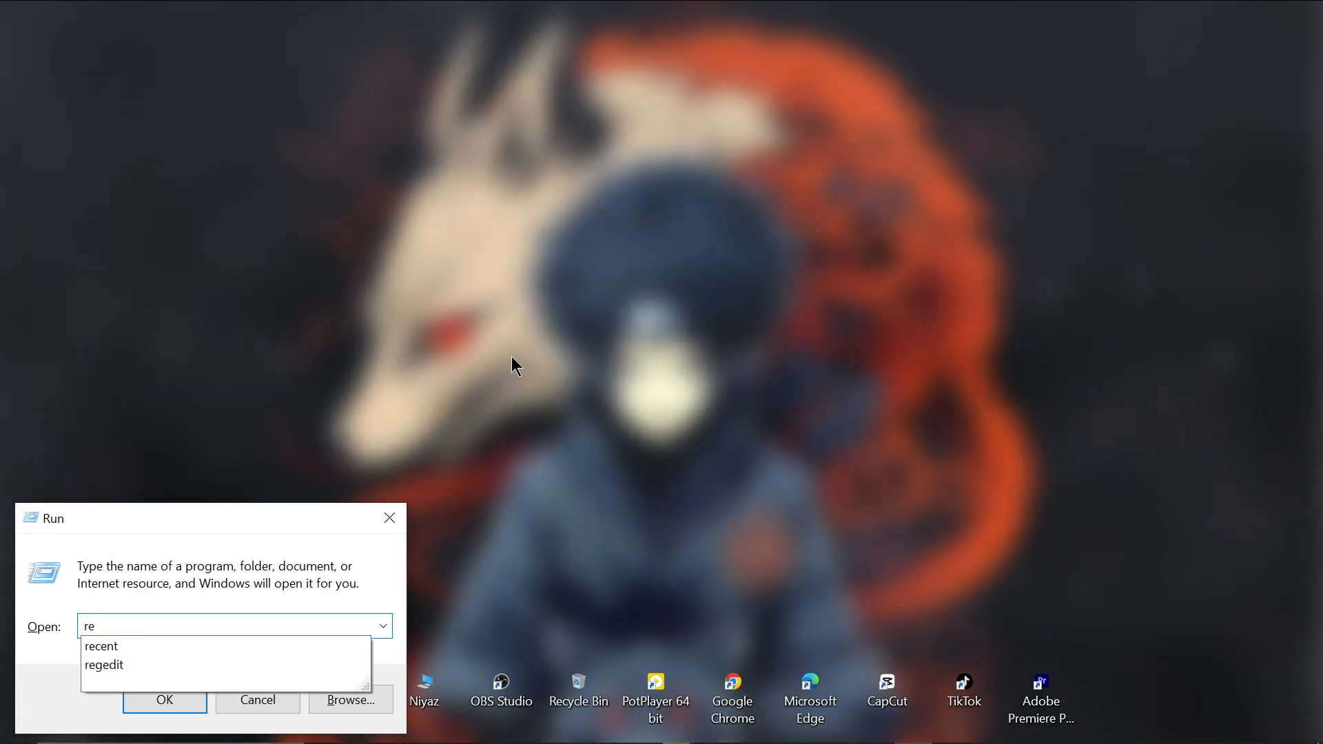
text(cent)
key(Return)
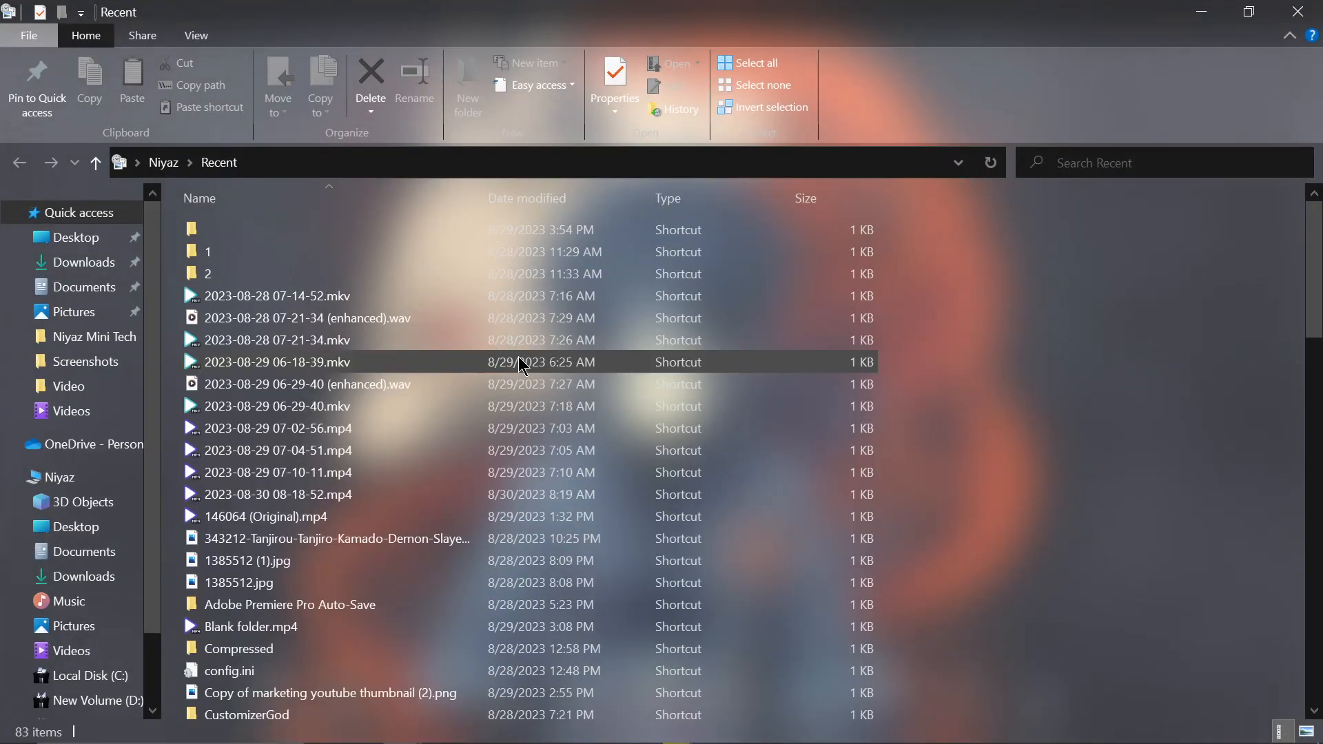
- Delete all the shortcuts in the Recent folder, close its window and refresh the desktop
scroll(519, 358, down, 10)
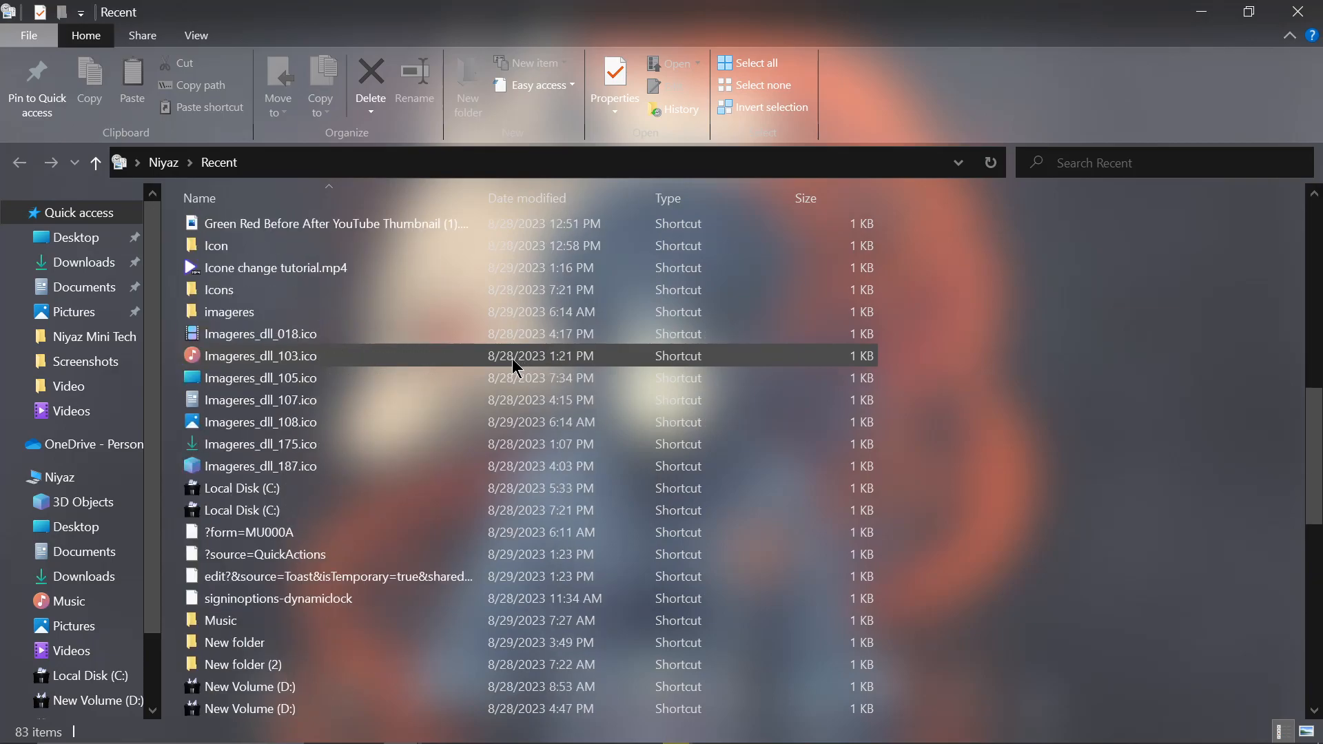
scroll(511, 358, down, 10)
scroll(511, 358, up, 8)
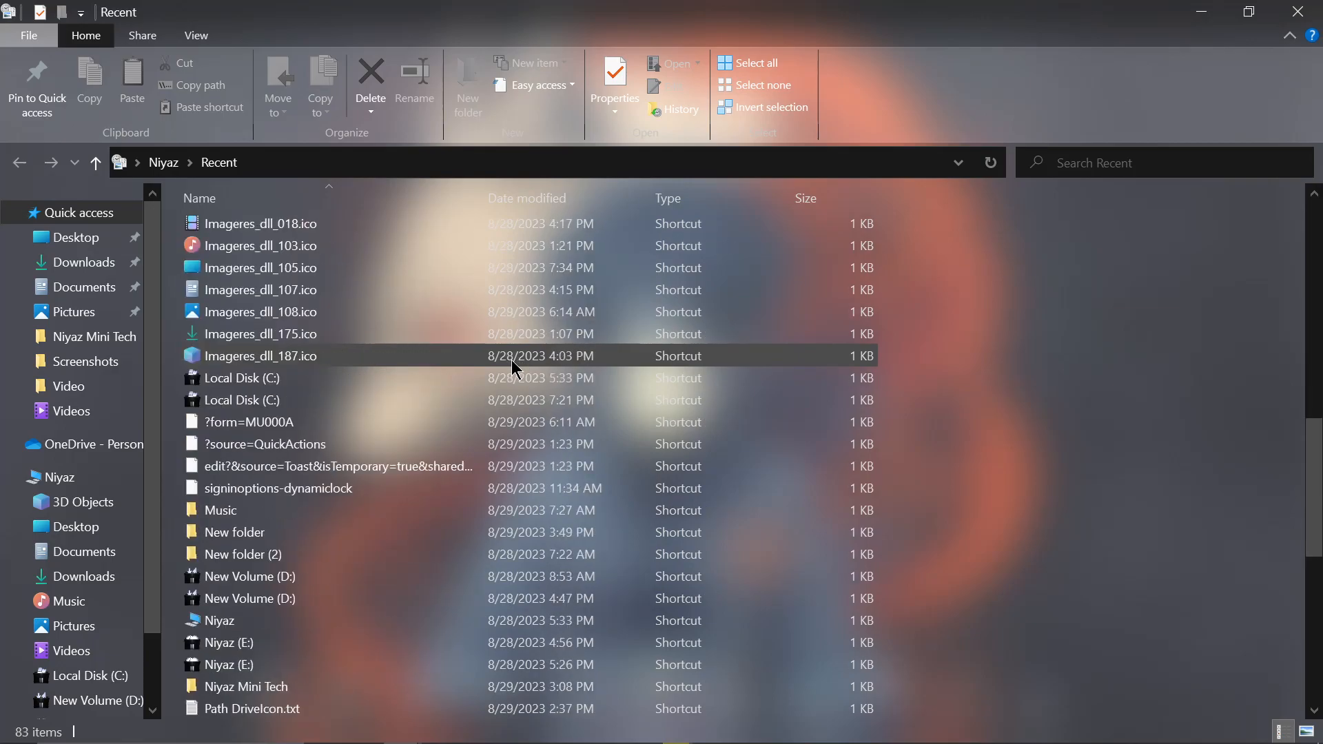
scroll(511, 359, up, 12)
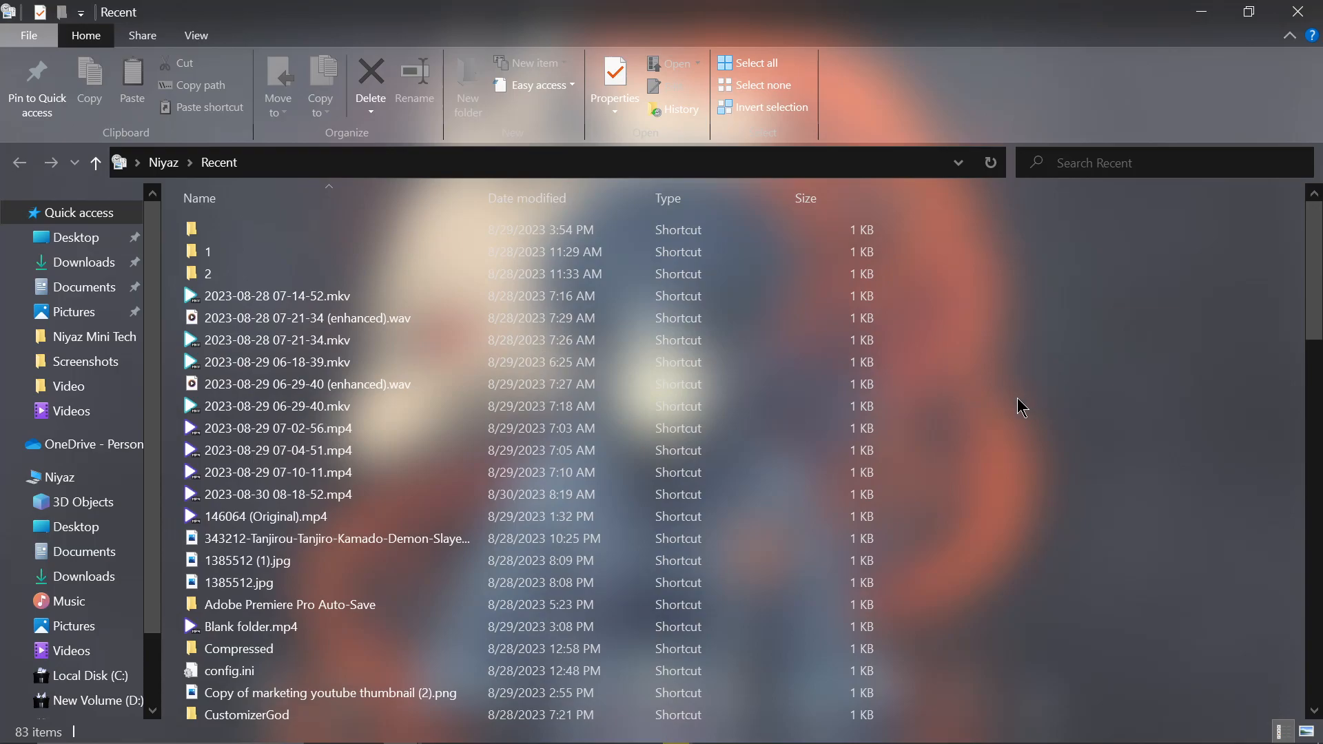
key(ctrl+a)
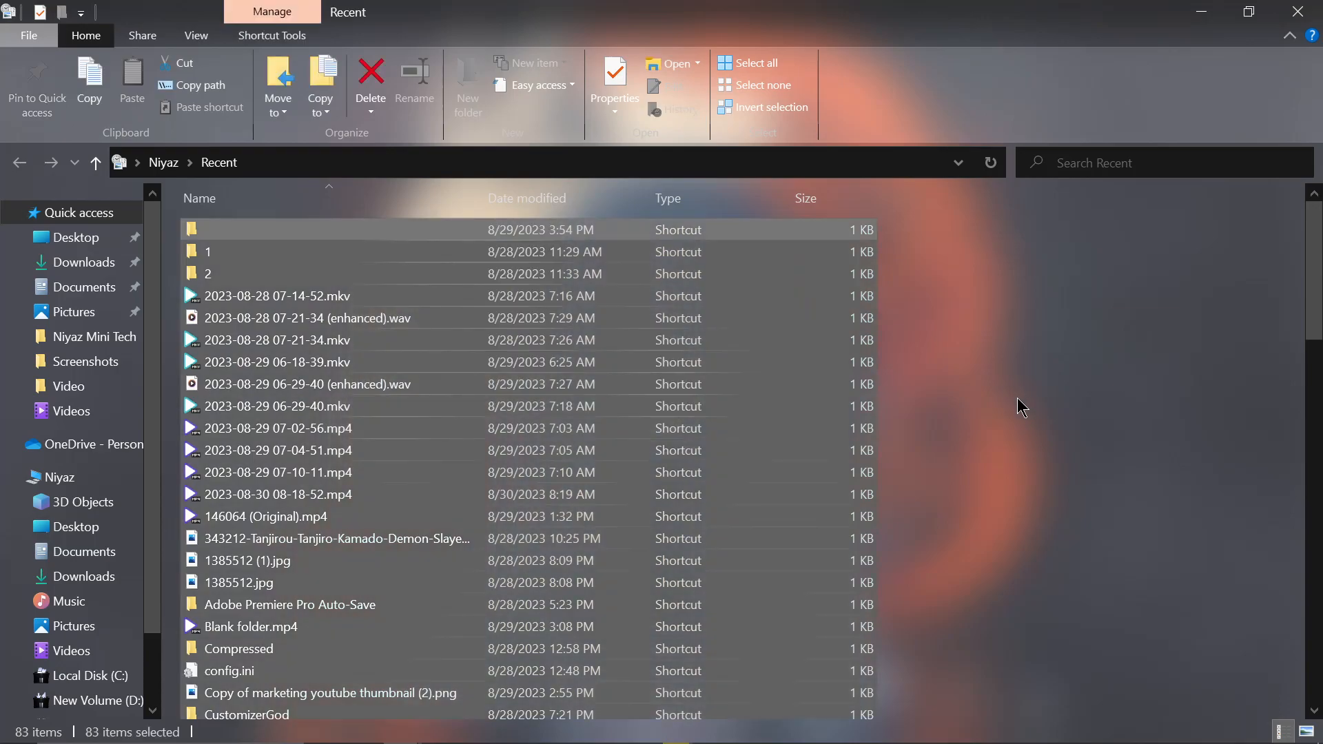
key(Delete)
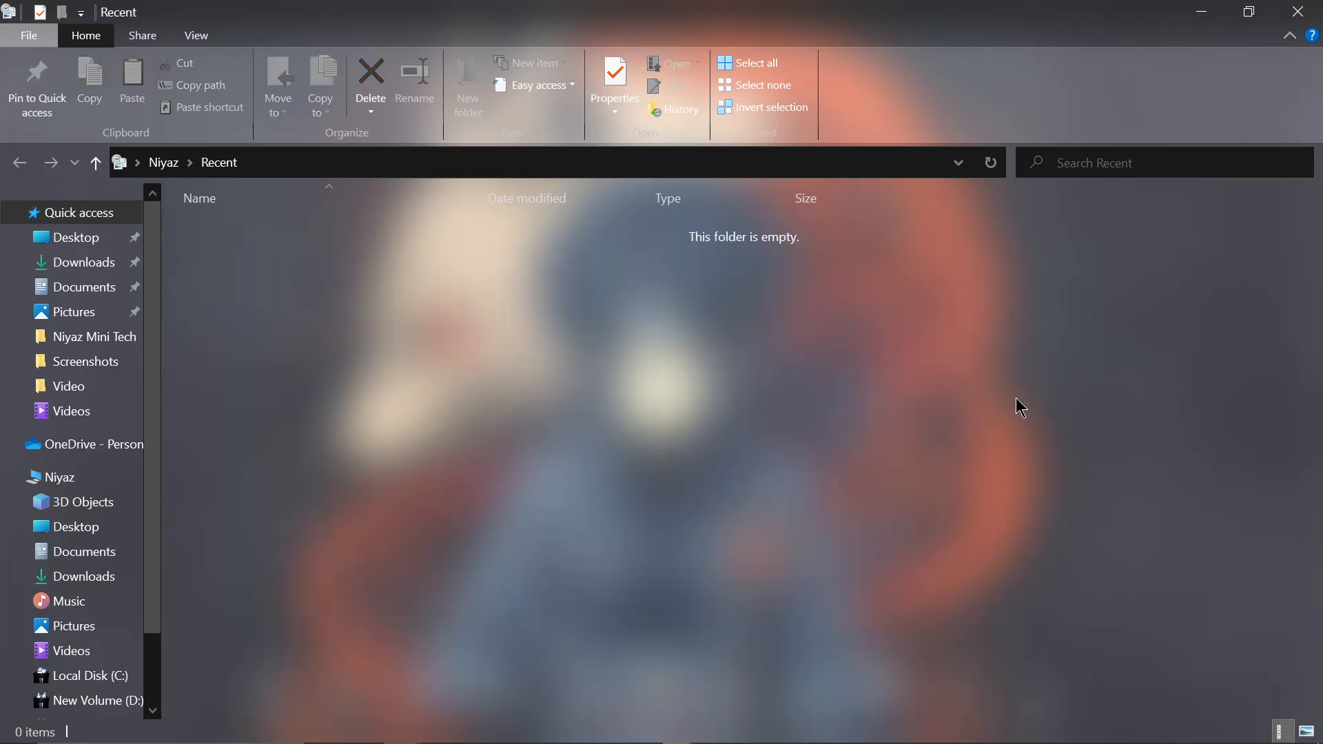
click(1297, 11)
right_click(693, 208)
click(746, 269)
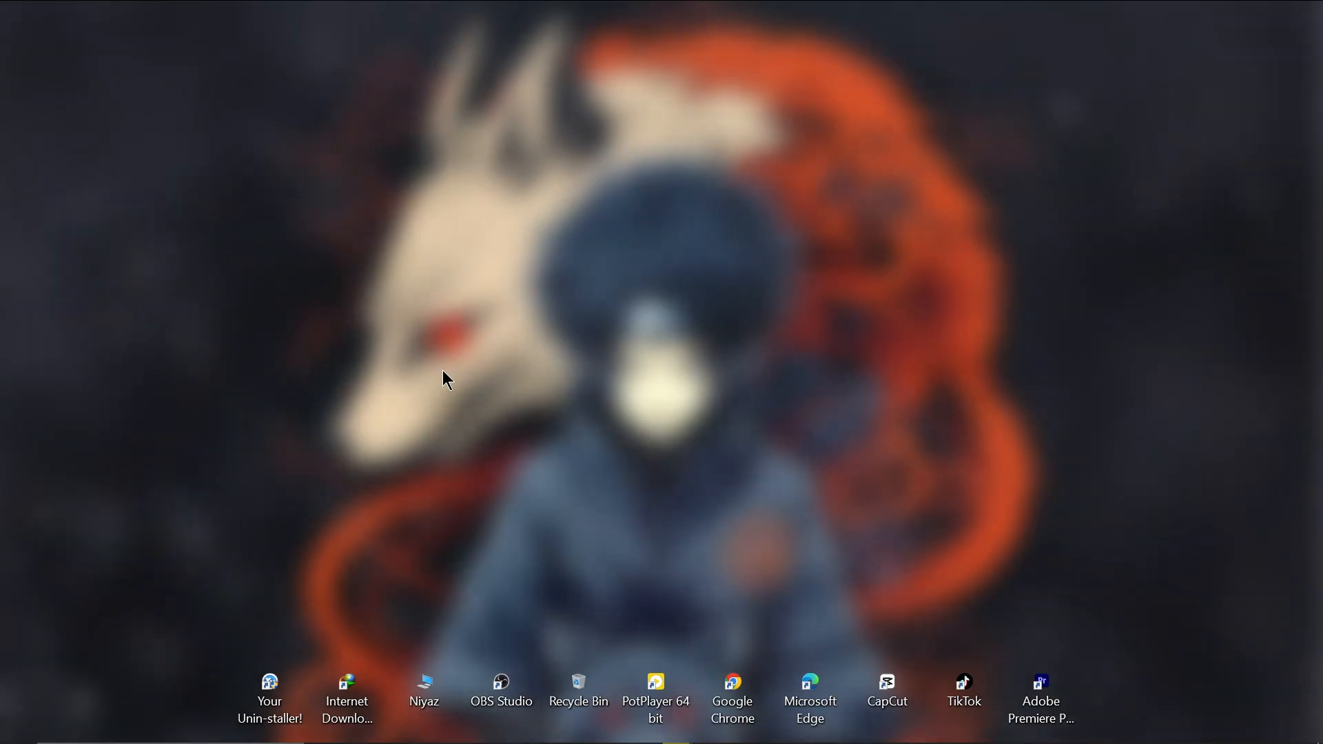